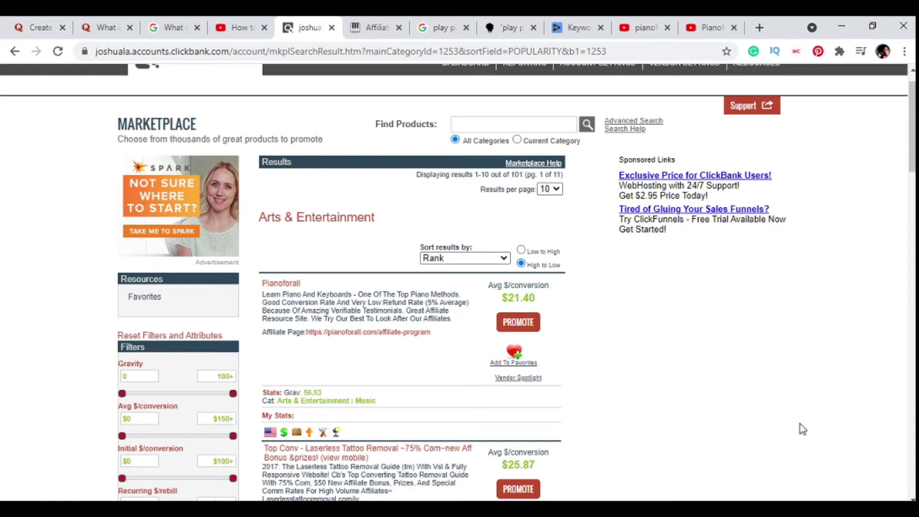
Step: Examine the Pianoforall listing in the ClickBank marketplace and the main features and resources on its affiliate program page
scroll(800, 424, "down", 2)
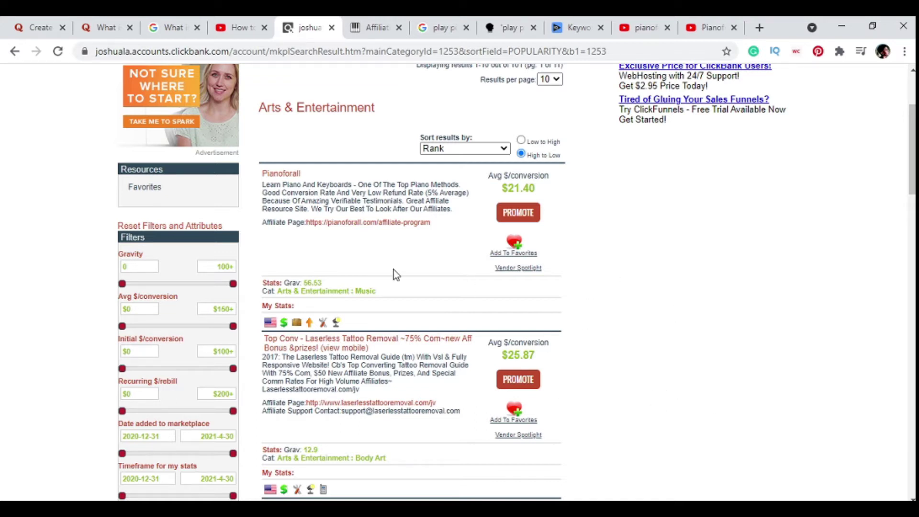
left_click(380, 29)
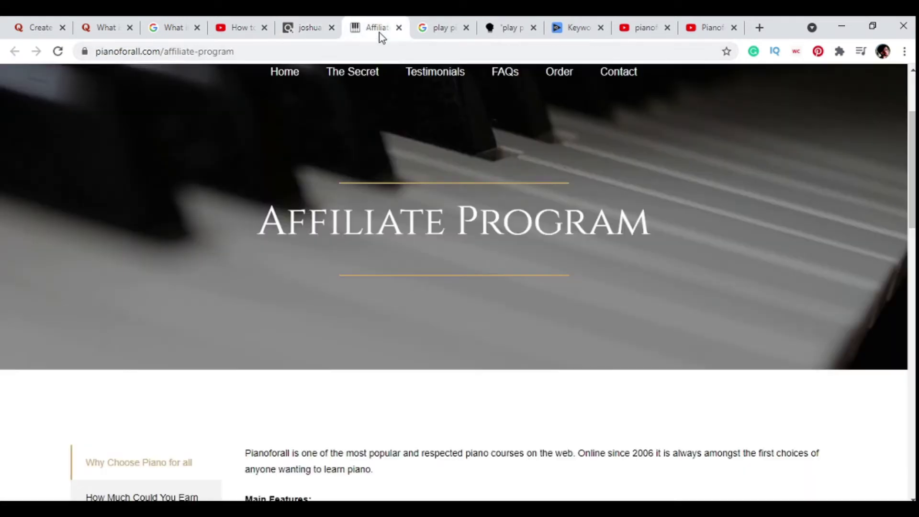
scroll(372, 321, "down", 15)
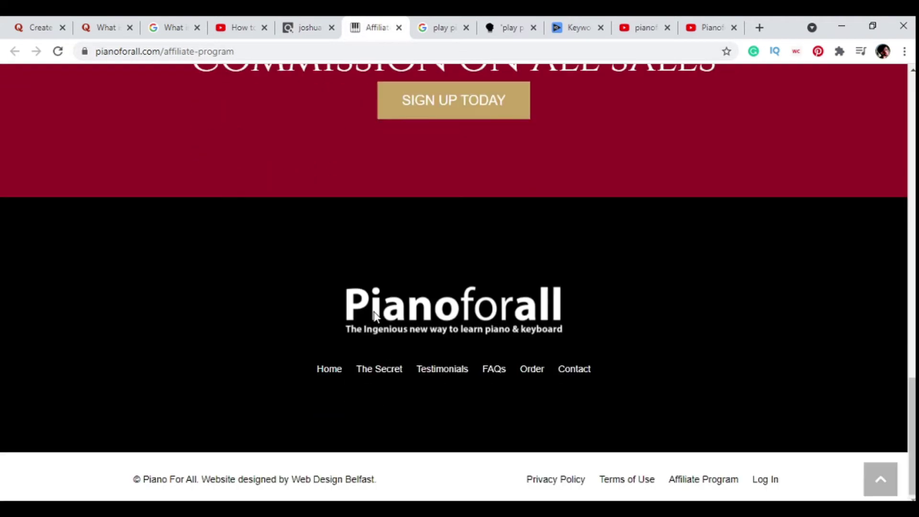
scroll(316, 187, "up", 10)
scroll(316, 187, "up", 5)
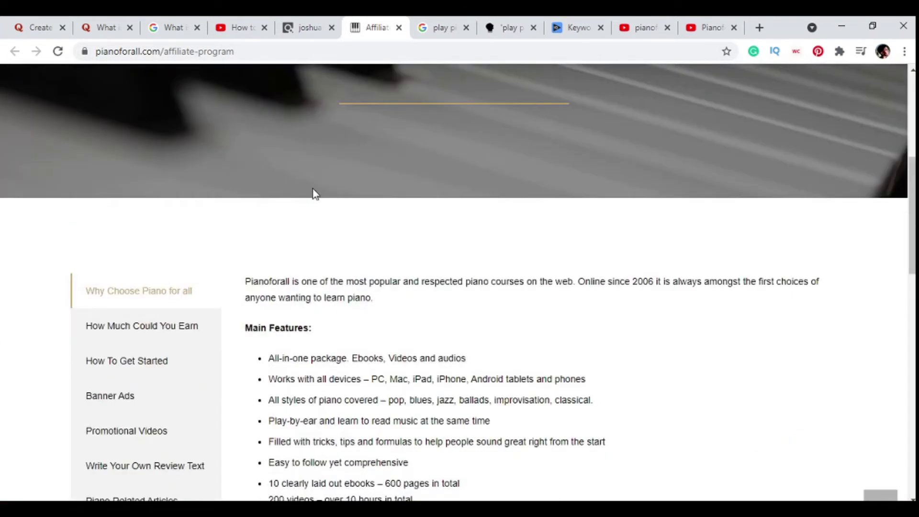
scroll(144, 426, "down", 8)
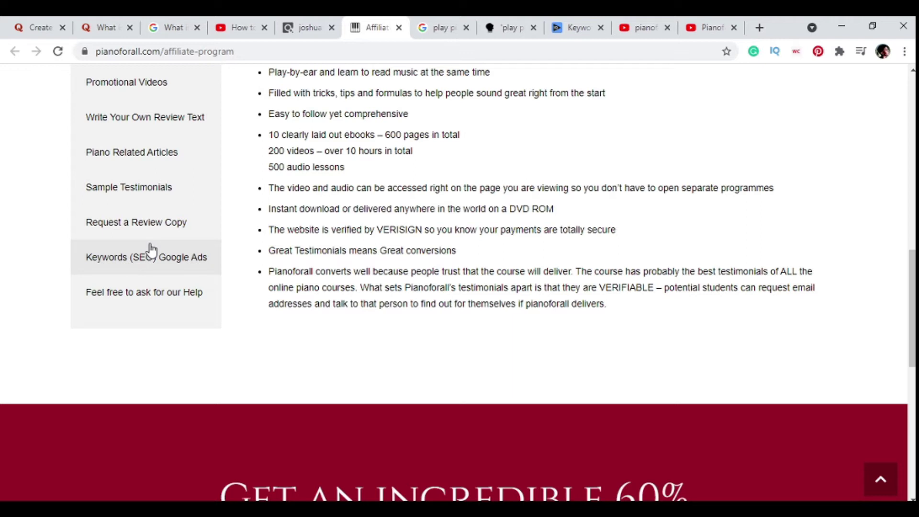
scroll(151, 249, "up", 1)
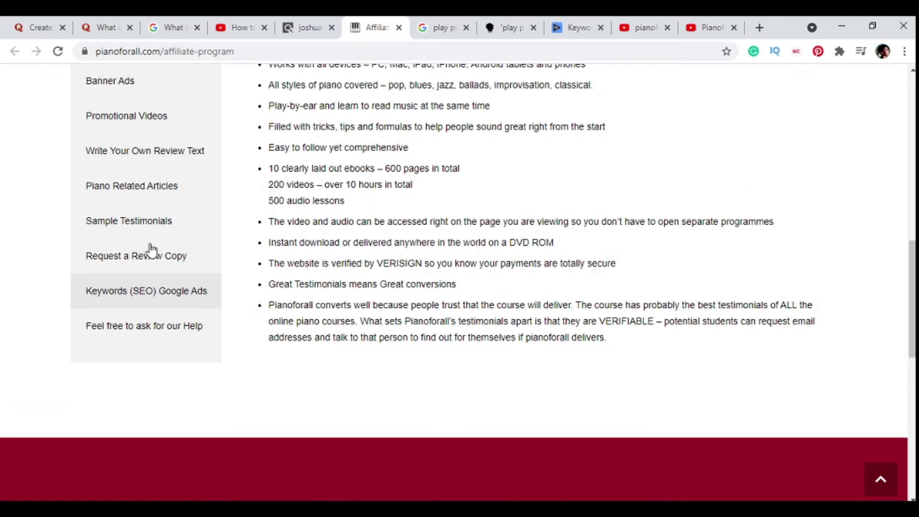
scroll(267, 211, "up", 3)
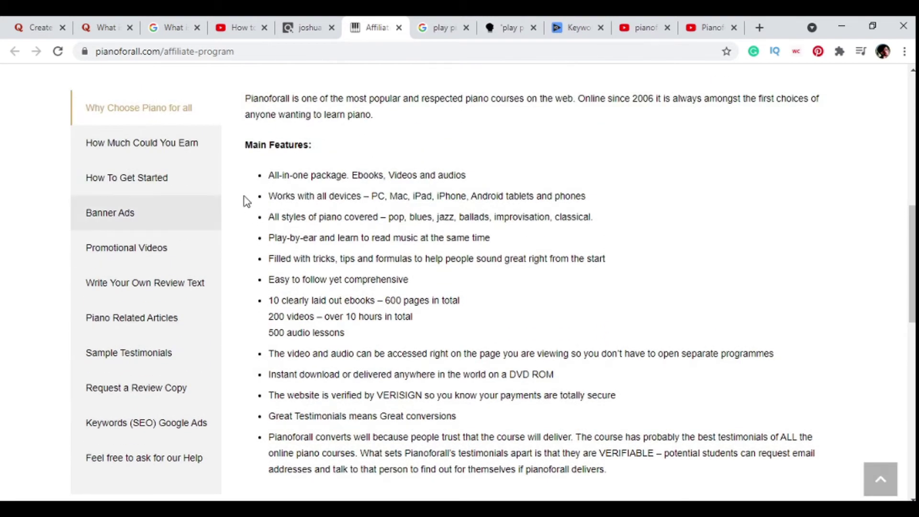
Step: Open the Keywords (SEO) Google Ads section of the affiliate resources and examine its keyword advice and list of keyword phrases
scroll(247, 200, "down", 3)
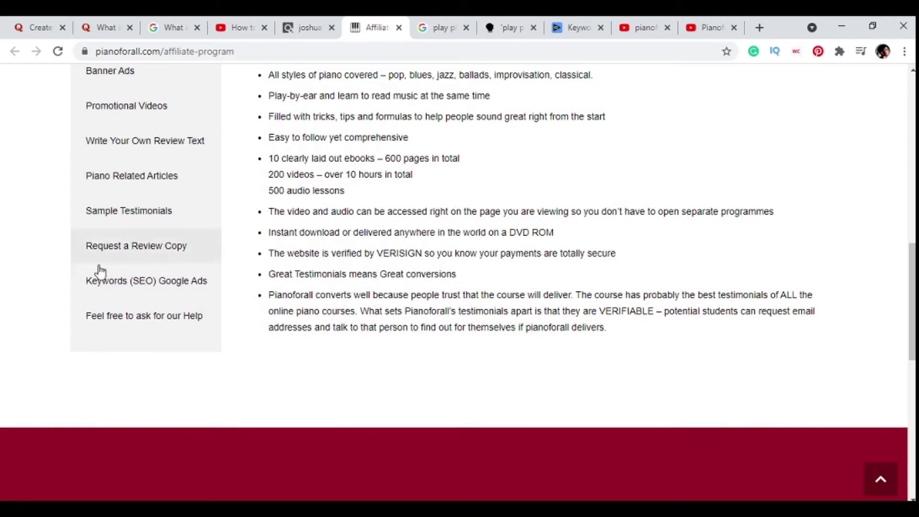
left_click(141, 287)
scroll(372, 322, "down", 5)
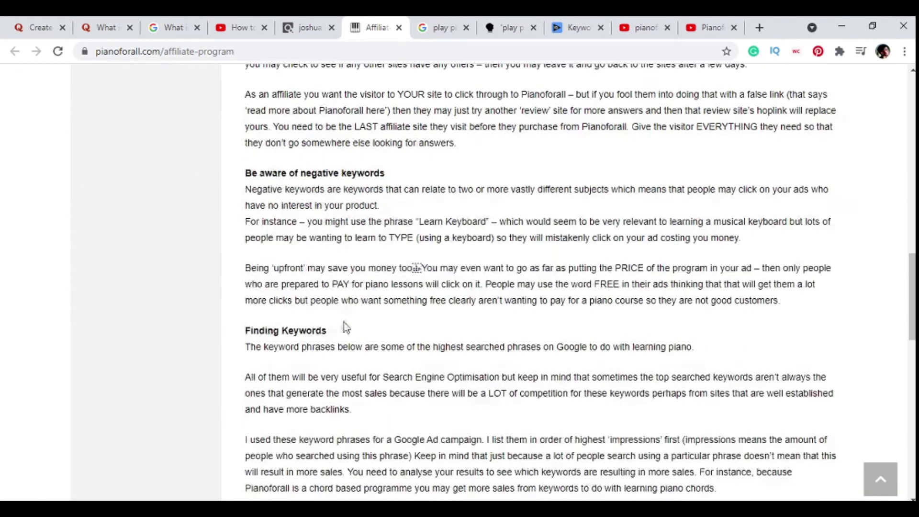
scroll(394, 297, "down", 12)
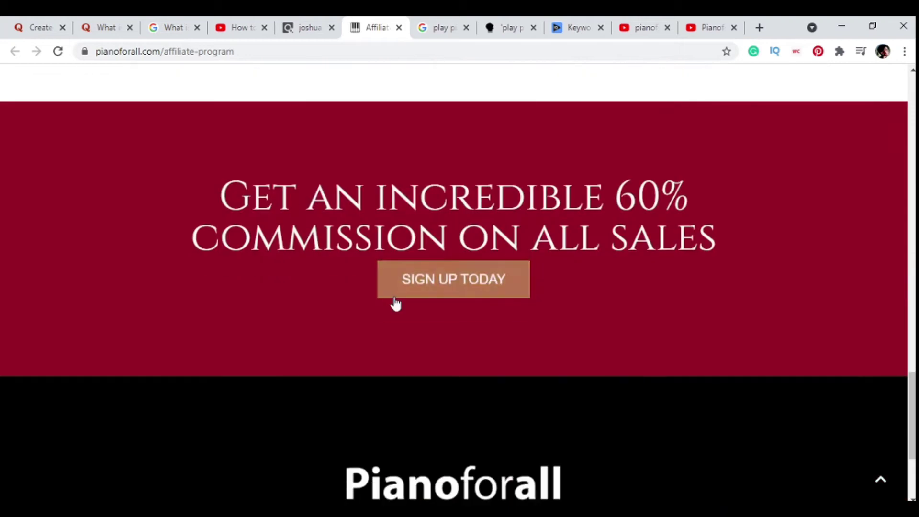
scroll(395, 304, "up", 11)
scroll(395, 304, "down", 3)
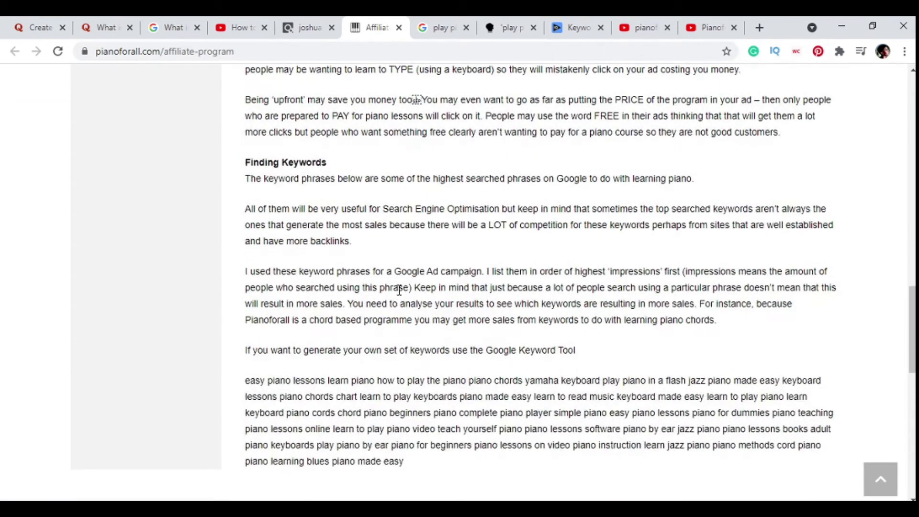
scroll(399, 291, "down", 5)
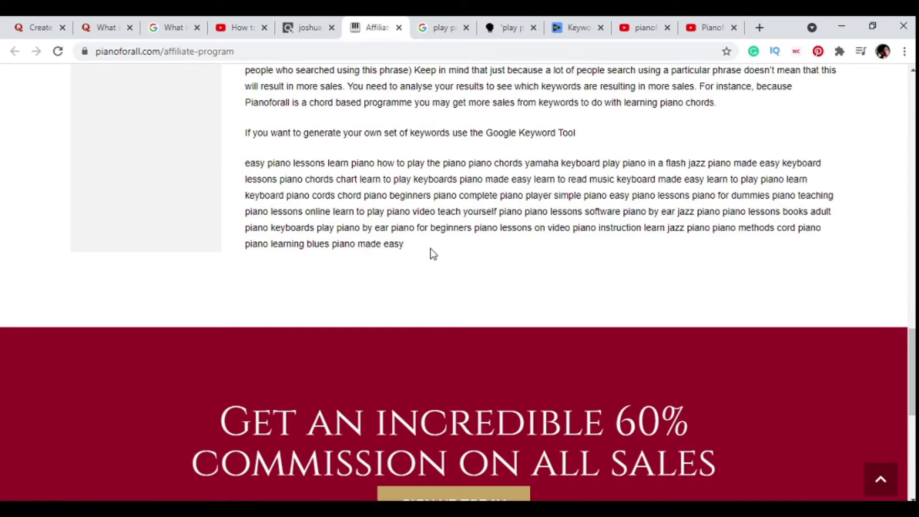
scroll(430, 249, "up", 2)
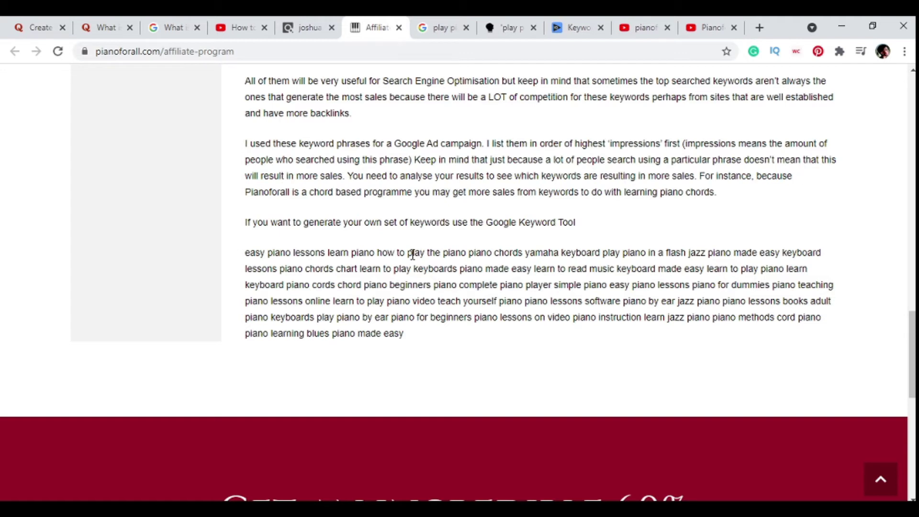
Step: Highlight the phrase "play the piano" in the keyword list and return to the start of the affiliate page
left_click_drag(408, 254, 466, 250)
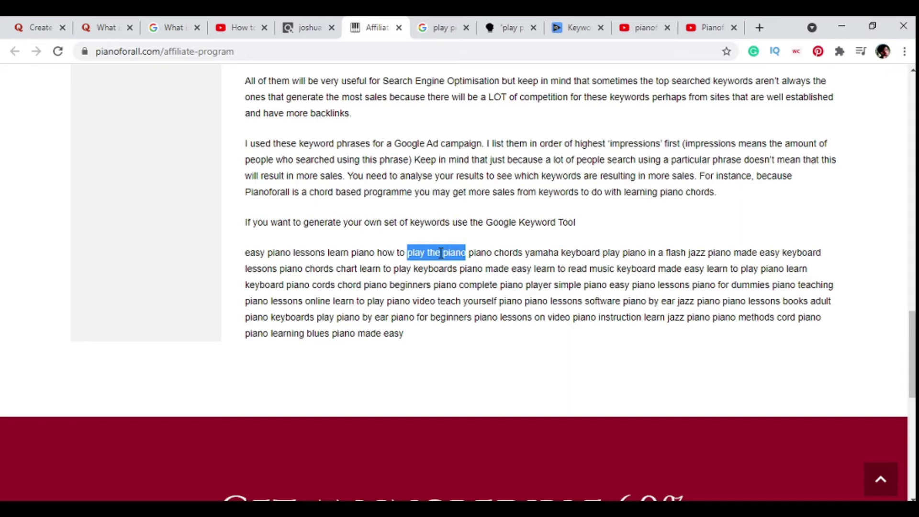
scroll(441, 253, "up", 6)
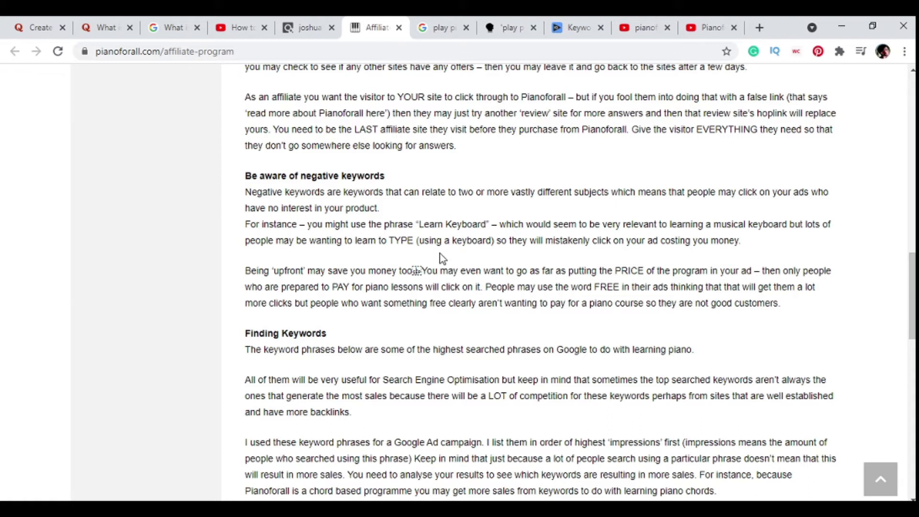
scroll(441, 257, "up", 8)
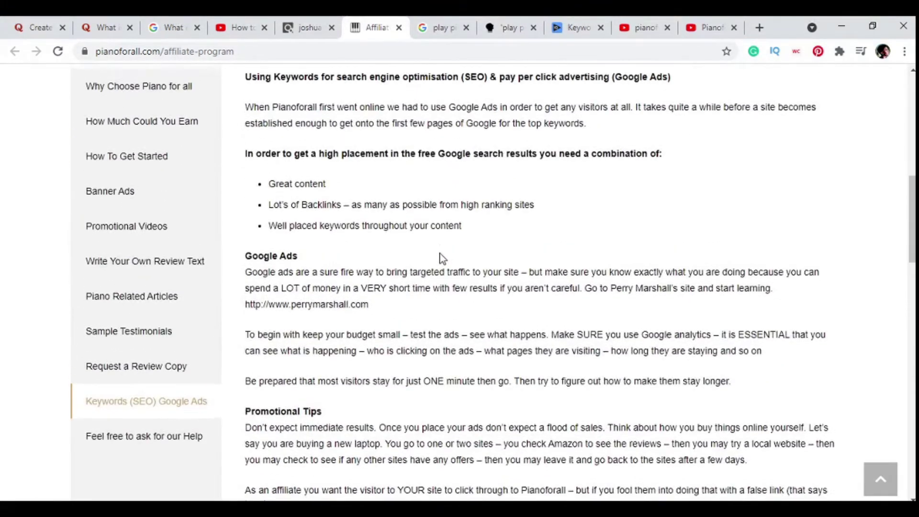
scroll(441, 258, "up", 10)
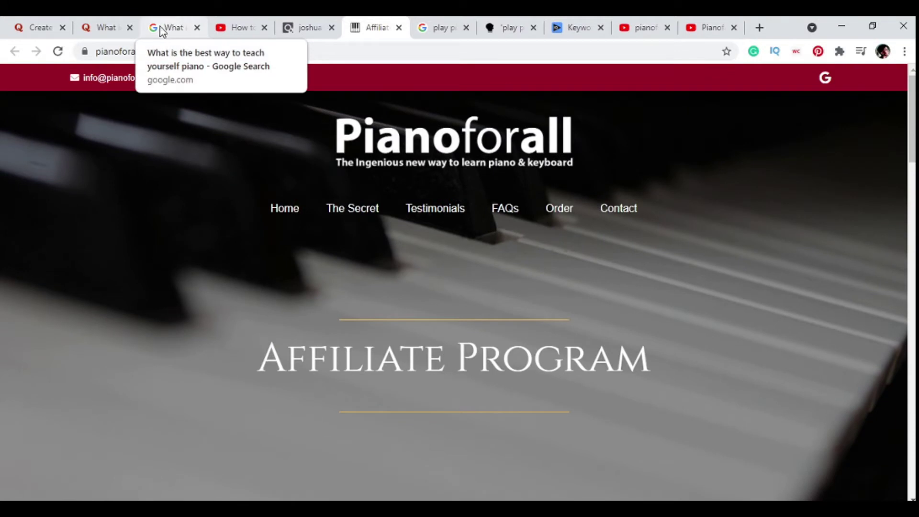
Step: Review the piano questions to target in Quora Ads and read the first answer to "What is the best way to teach yourself piano?" on Quora
left_click(38, 27)
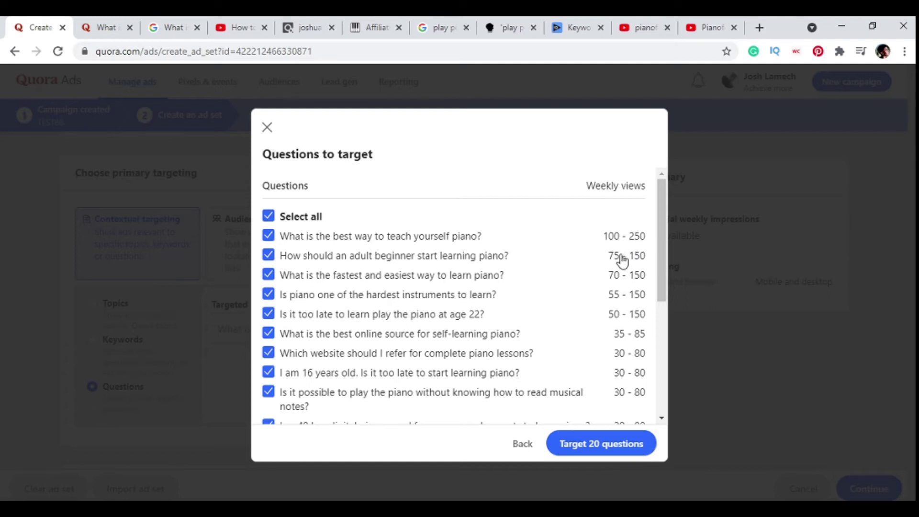
left_click(102, 24)
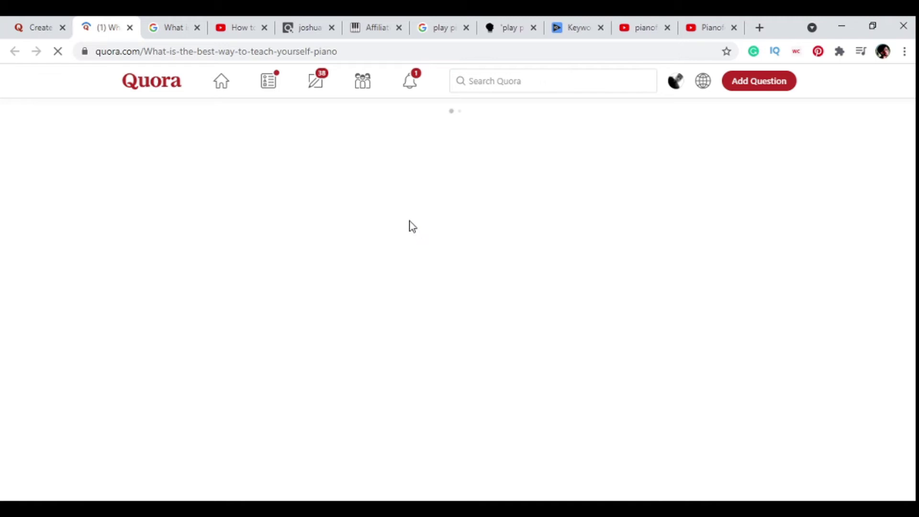
scroll(410, 225, "down", 3)
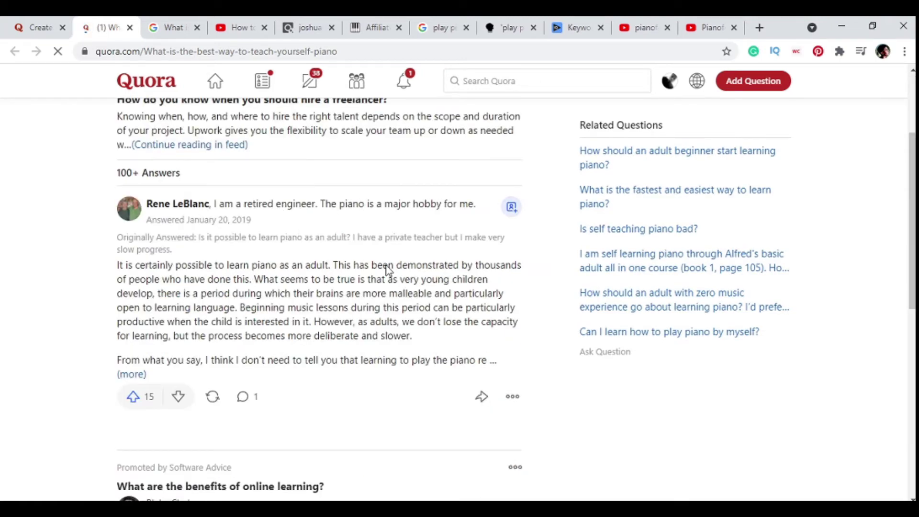
scroll(120, 374, "down", 1)
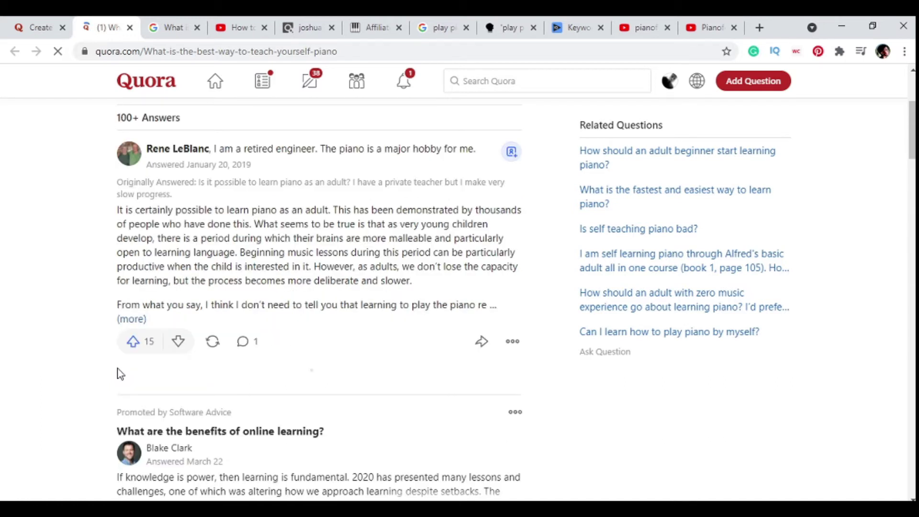
scroll(250, 288, "down", 1)
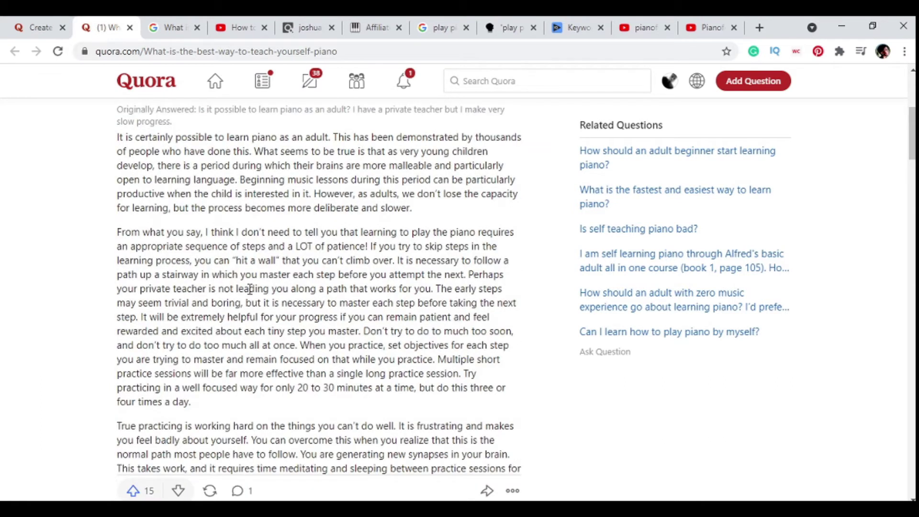
scroll(263, 293, "down", 6)
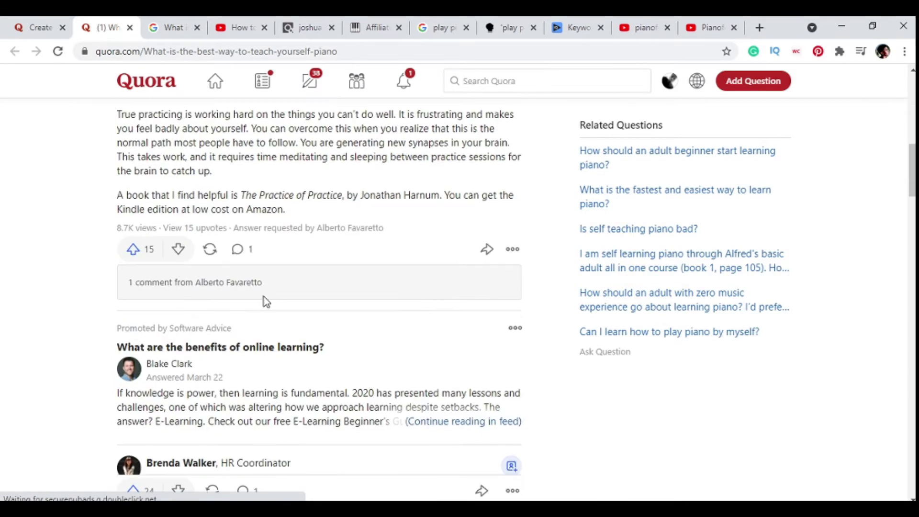
Step: Expand the Quora answer about online ways to learn piano and read it through to its closing resource link
scroll(267, 302, "down", 4)
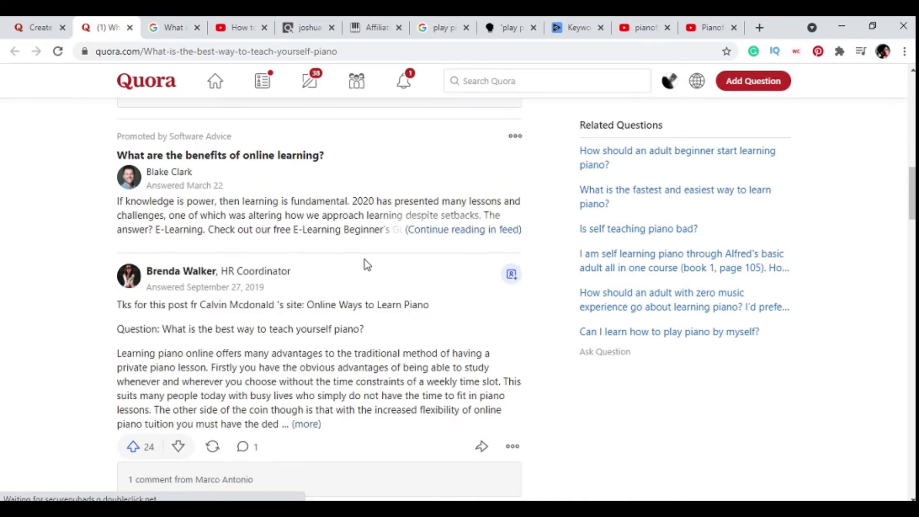
scroll(367, 265, "down", 3)
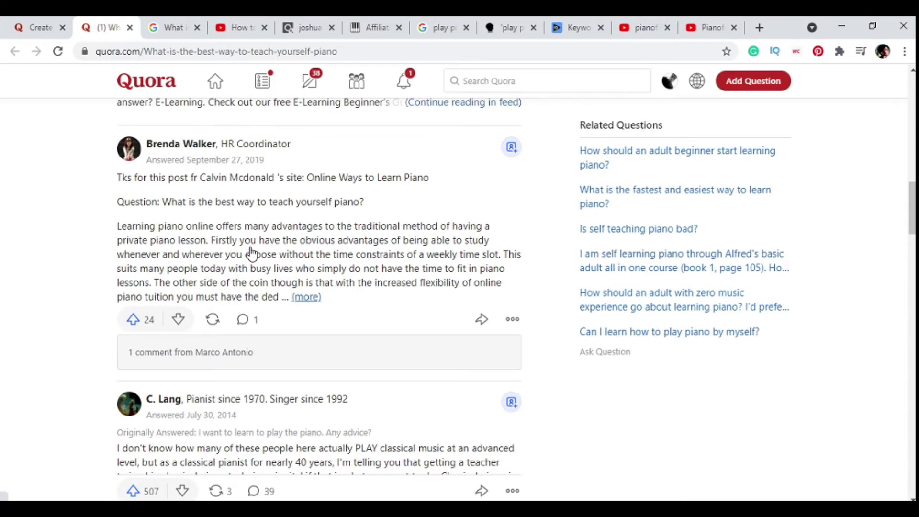
left_click(306, 297)
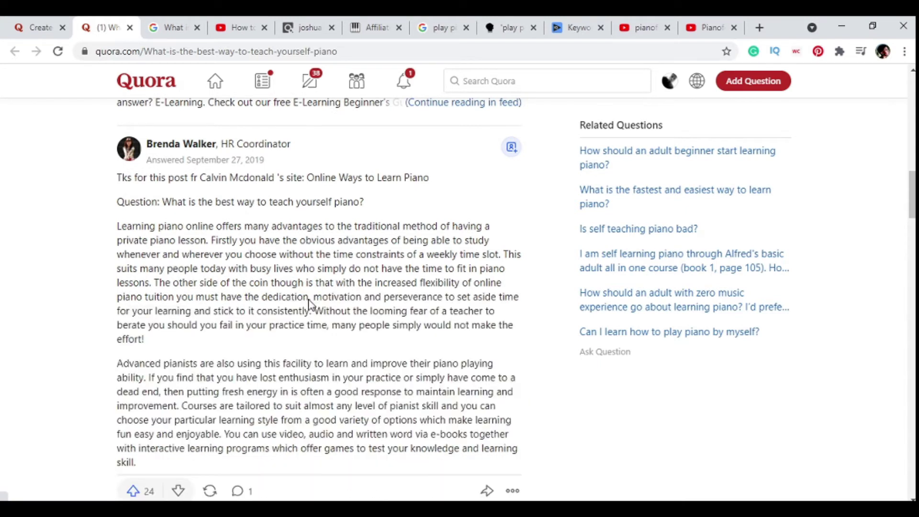
scroll(309, 300, "down", 3)
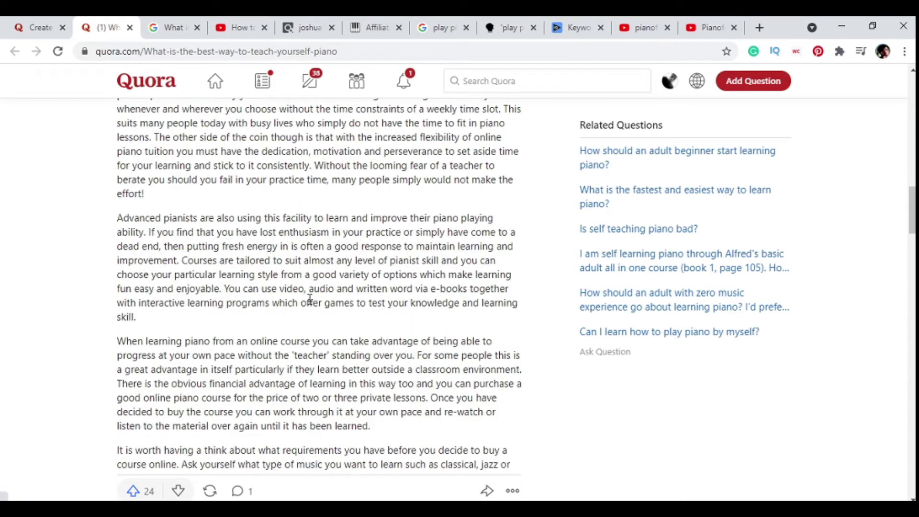
scroll(310, 300, "down", 4)
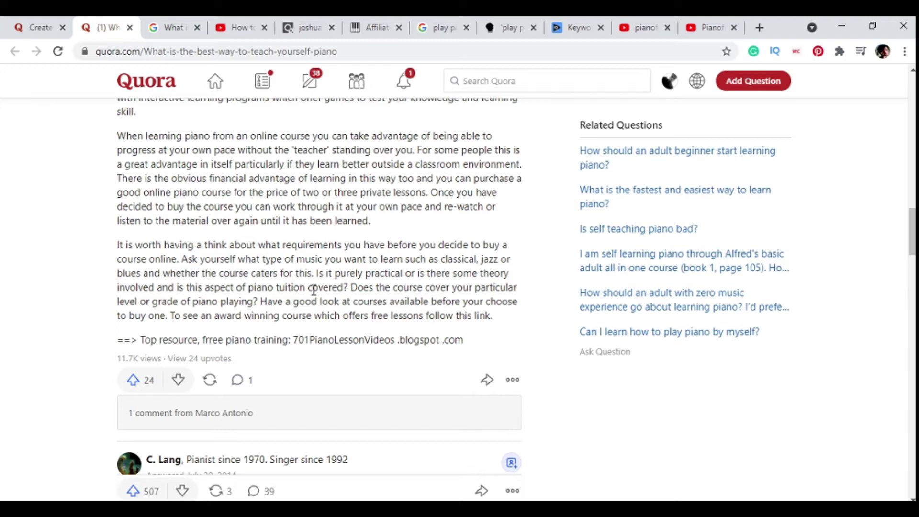
scroll(313, 289, "up", 10)
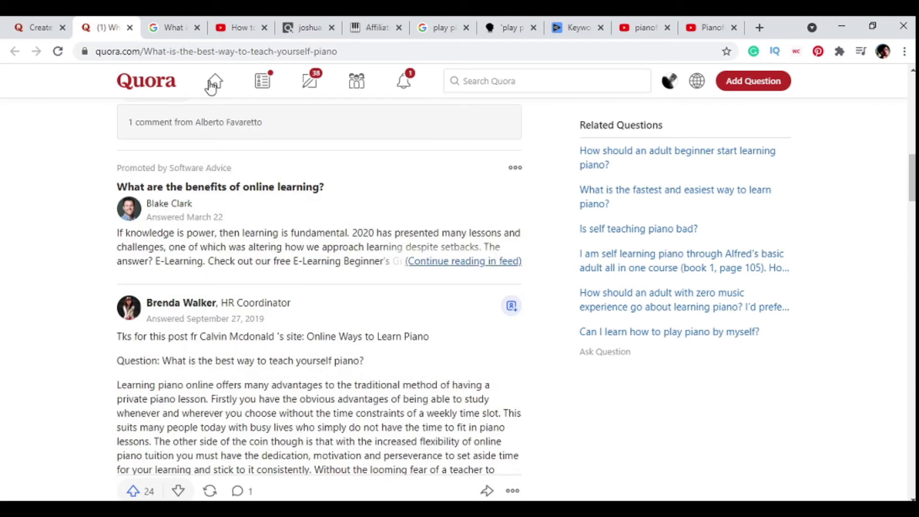
Step: From the Google results for "What is the best way to teach yourself piano", open the Merriam Music guide and read through its steps
left_click(171, 30)
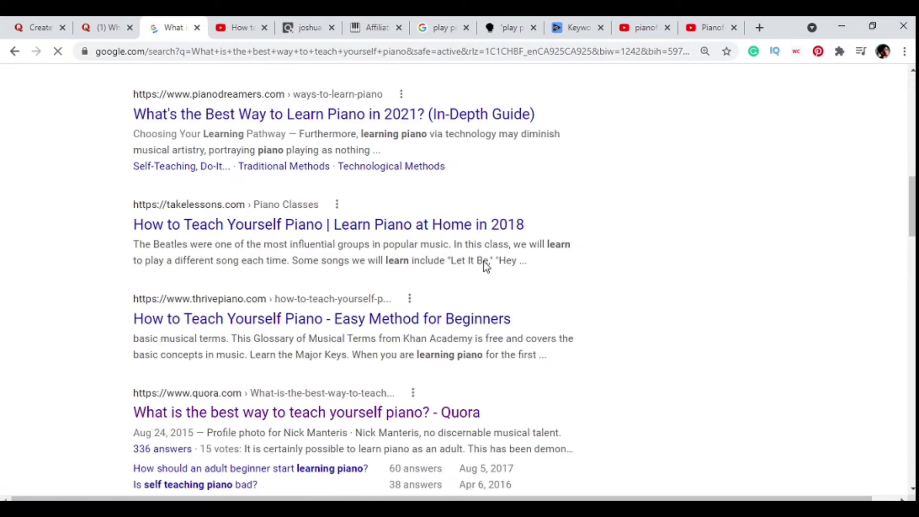
scroll(486, 267, "up", 9)
scroll(702, 311, "up", 3)
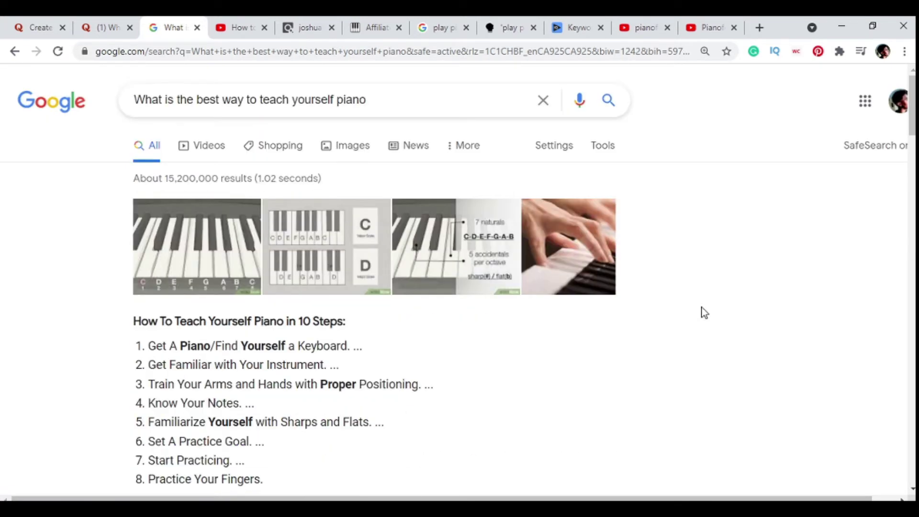
scroll(527, 321, "down", 2)
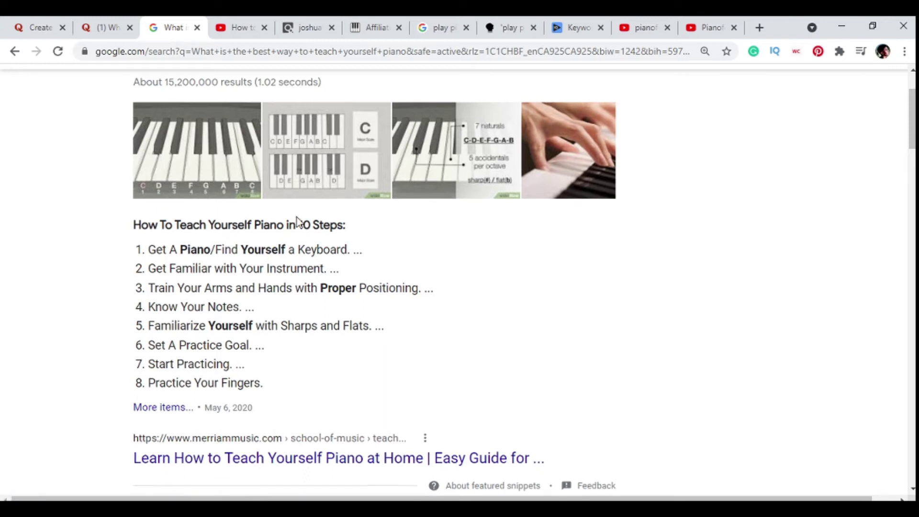
scroll(297, 221, "down", 3)
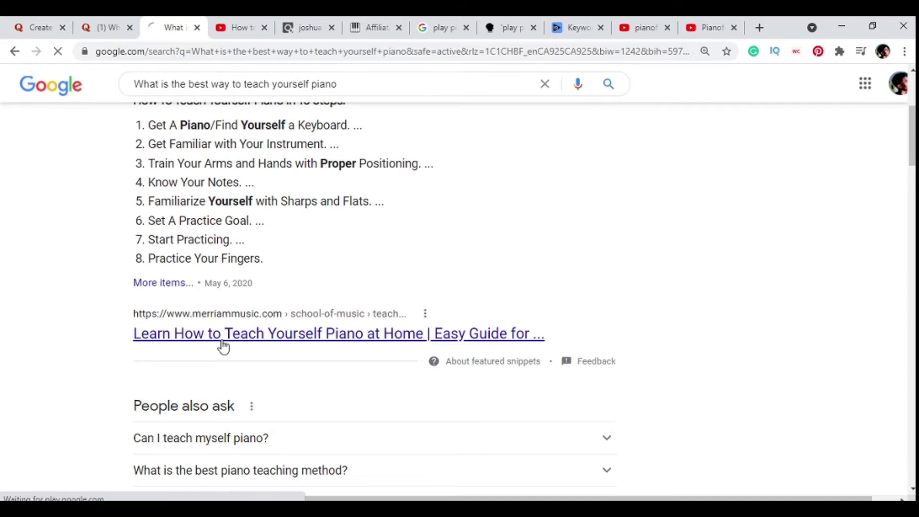
left_click(392, 334)
scroll(394, 322, "down", 6)
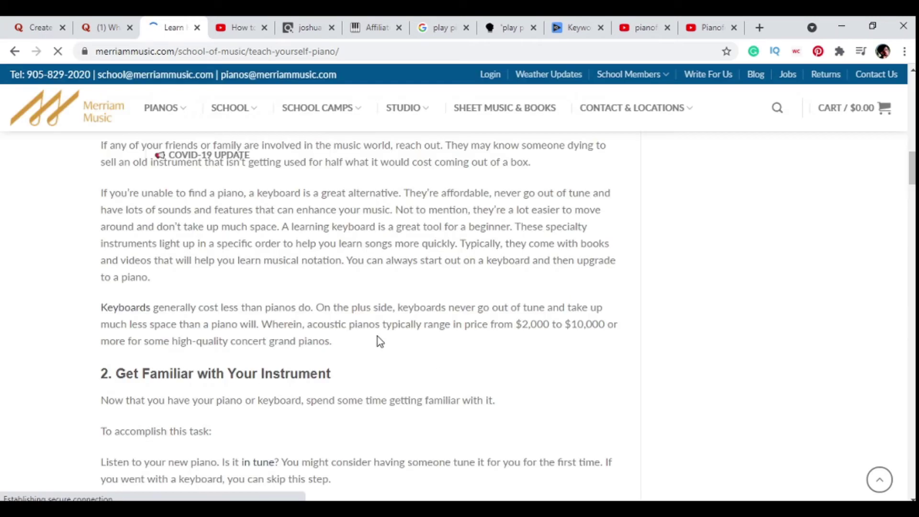
scroll(377, 336, "down", 14)
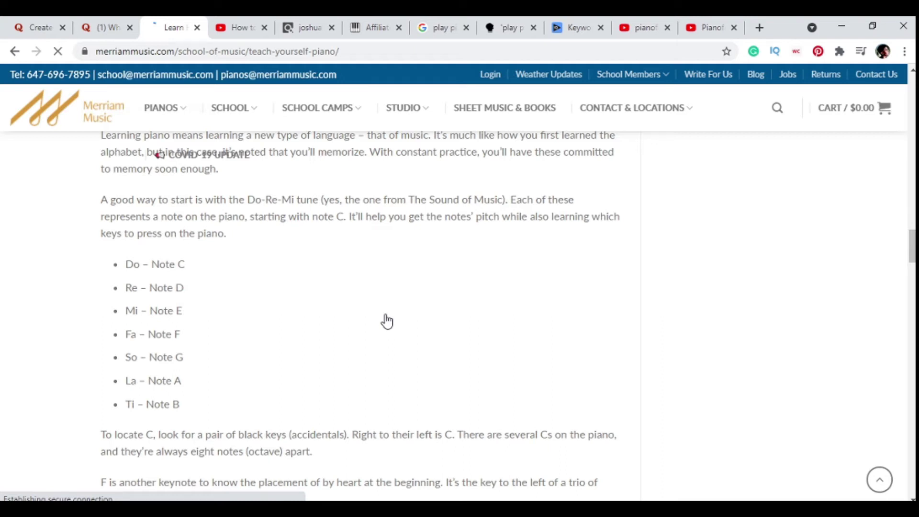
Step: Return to the Quora question on teaching yourself piano and reread the first answer and the one about online ways to learn piano
scroll(387, 321, "down", 3)
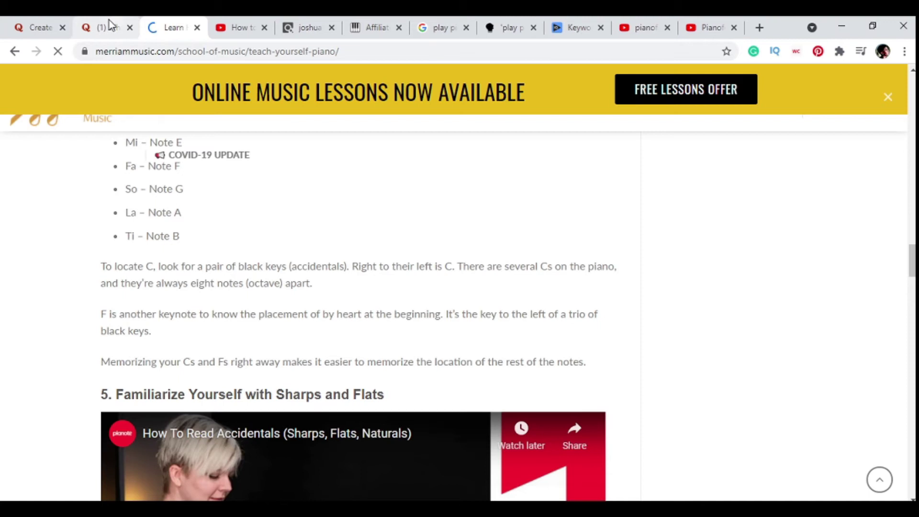
left_click(109, 20)
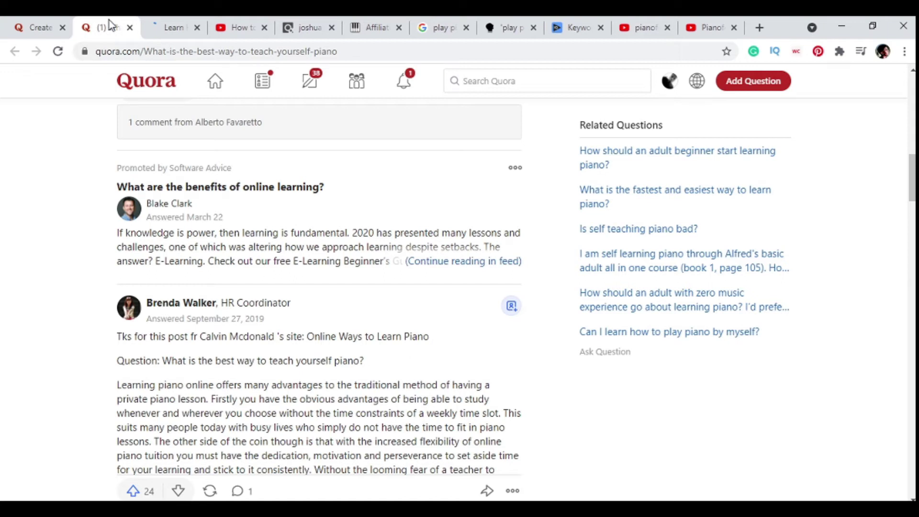
scroll(271, 333, "up", 7)
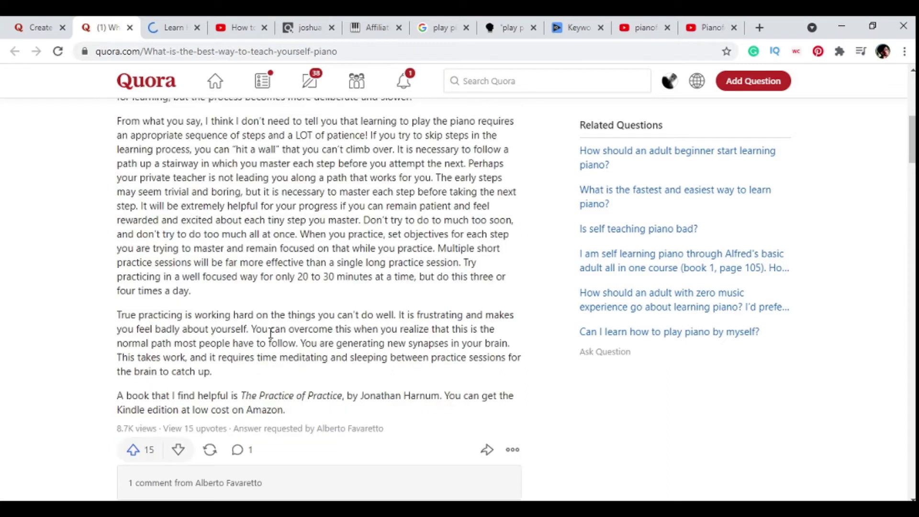
scroll(270, 333, "down", 6)
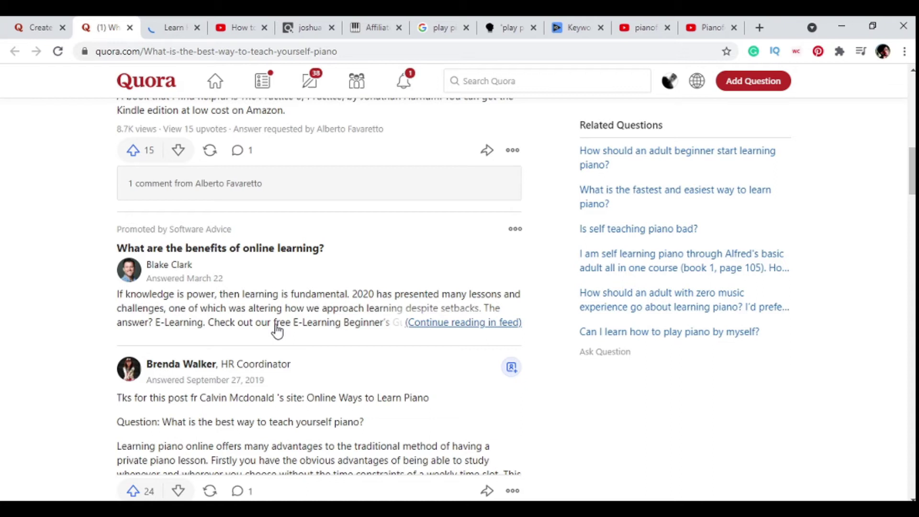
scroll(287, 318, "down", 5)
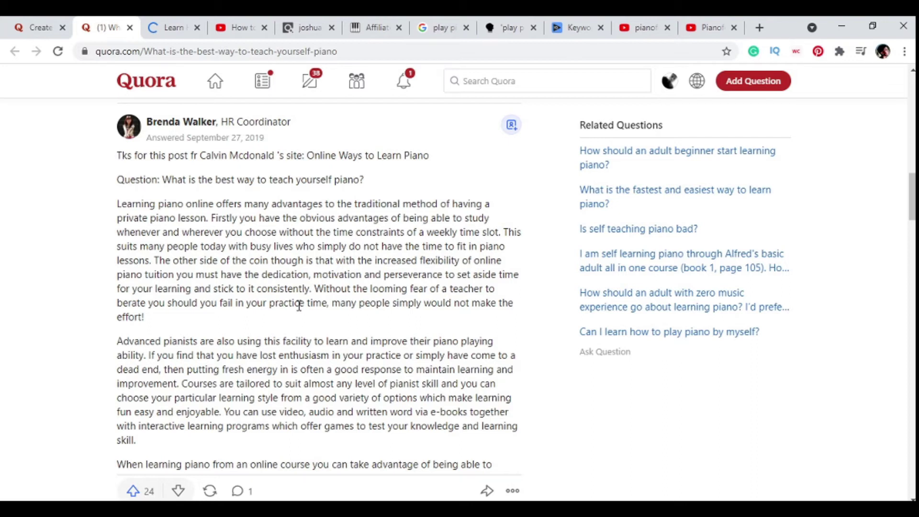
Step: Check the Quora page's place in the Google results, and reread the online-learning answer on Quora down to its resource link
key("ctrl+Tab")
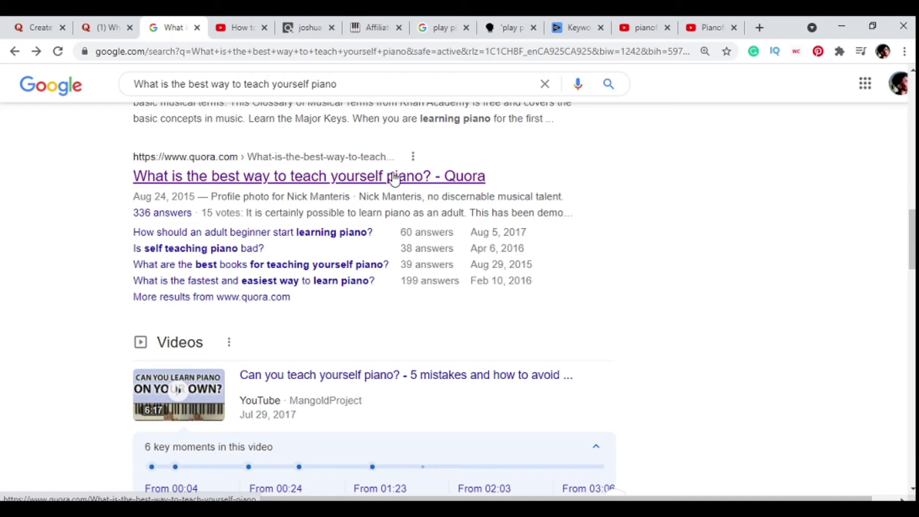
scroll(580, 198, "up", 5)
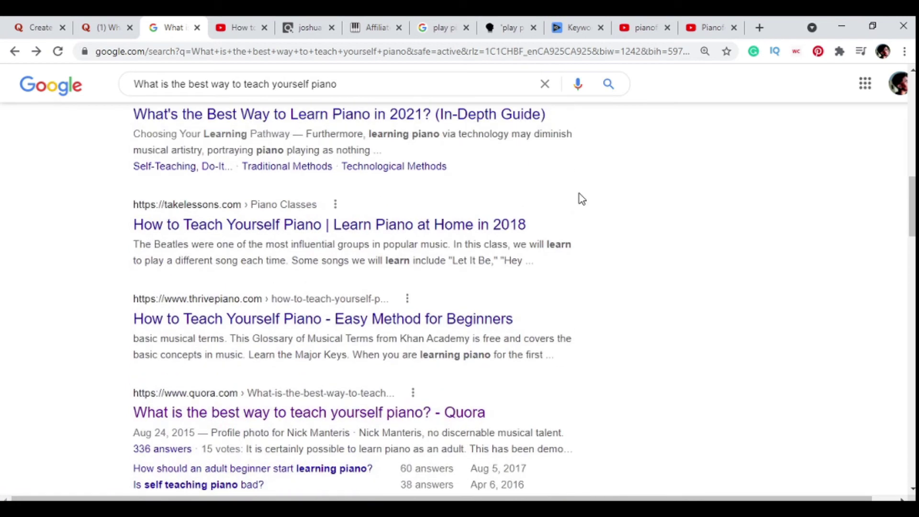
left_click(96, 34)
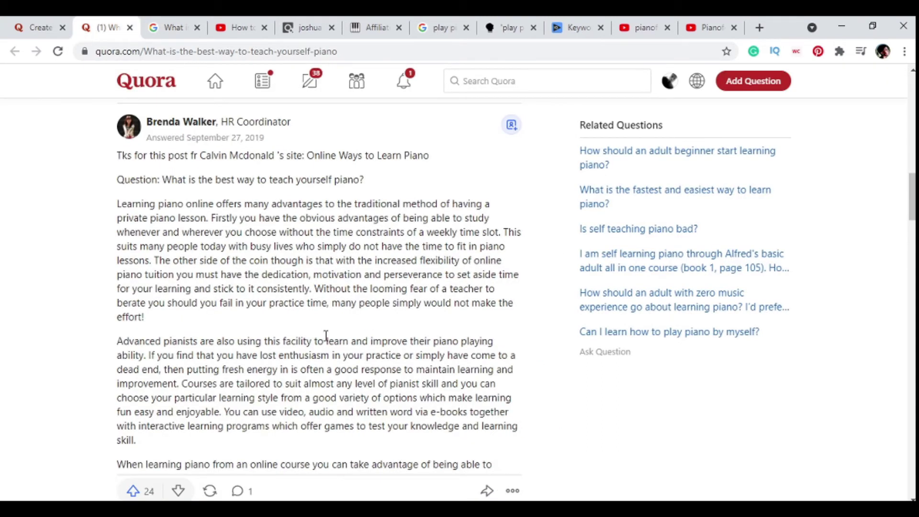
scroll(326, 337, "down", 10)
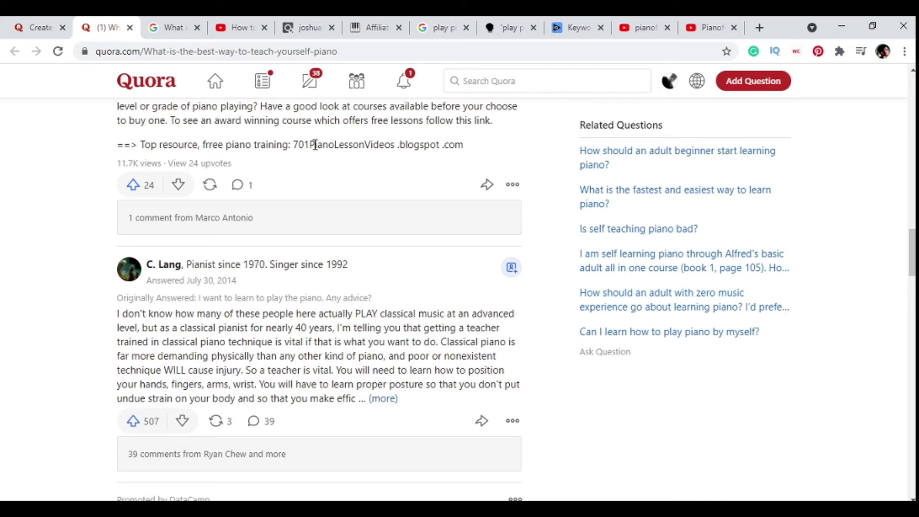
Step: Review the online-learning answer and the first answer again, going back up to the Quora question's title
scroll(315, 144, "up", 15)
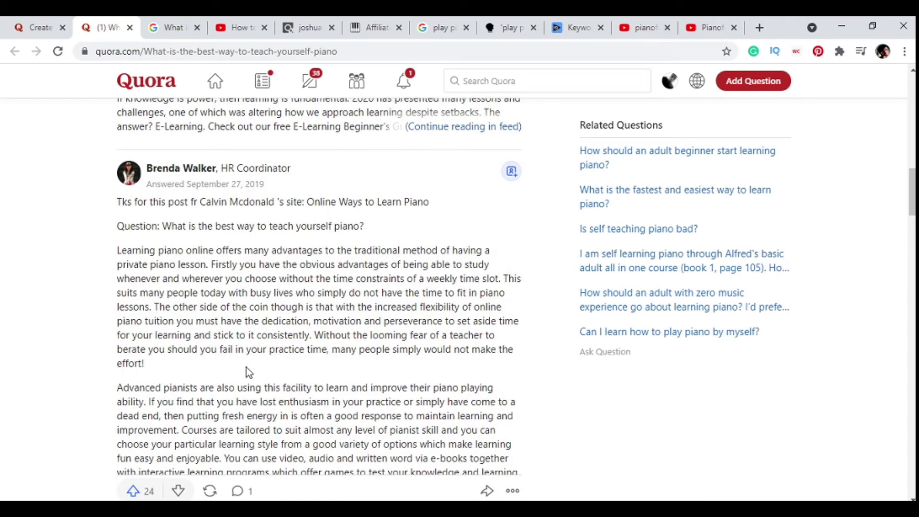
scroll(247, 366, "down", 2)
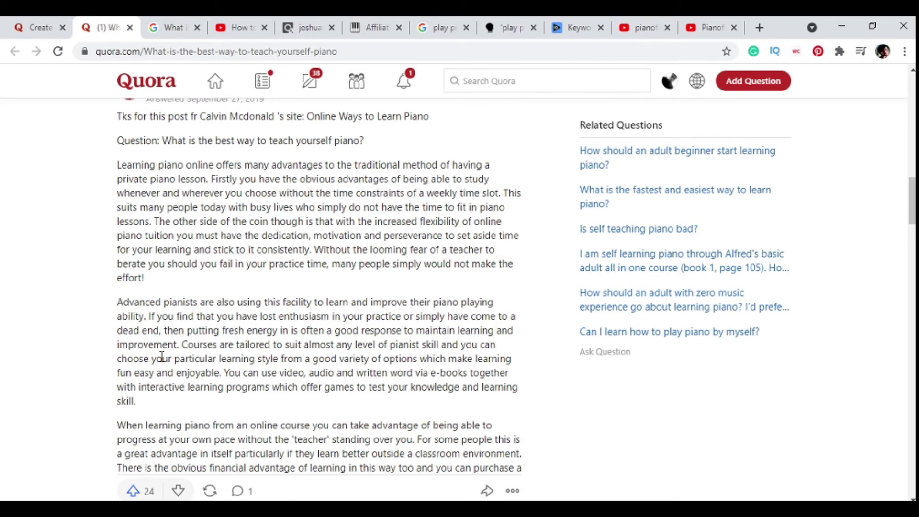
scroll(162, 357, "up", 3)
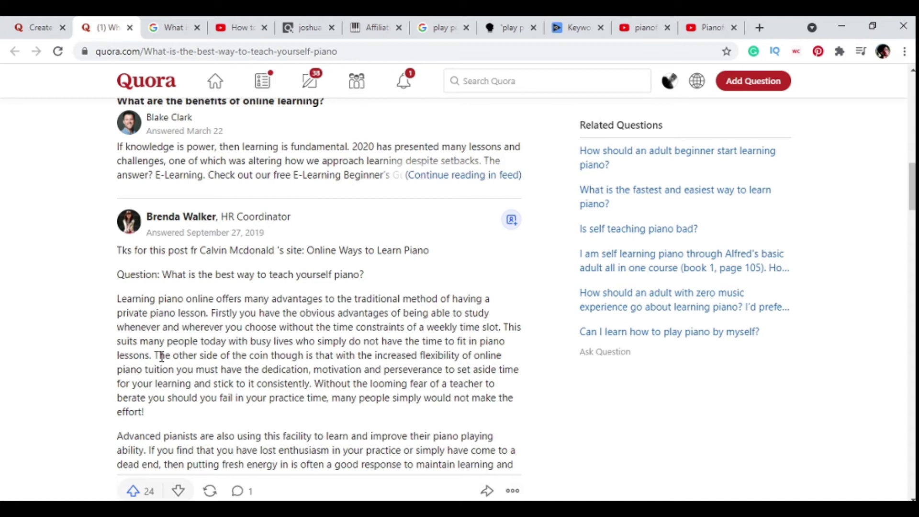
scroll(161, 356, "up", 6)
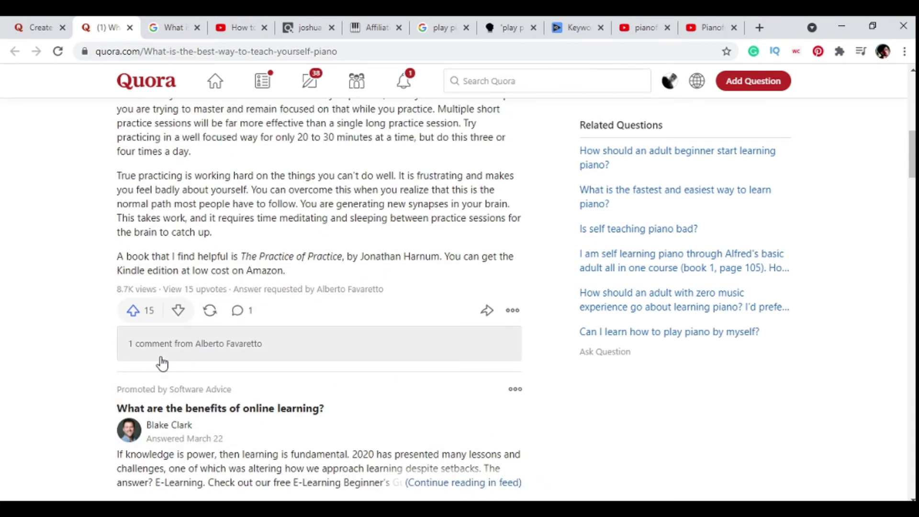
scroll(161, 361, "up", 5)
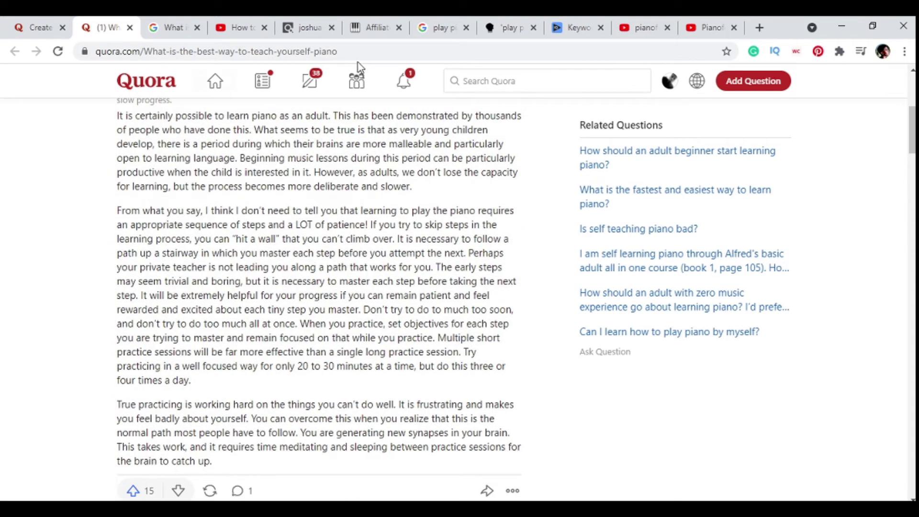
scroll(282, 315, "up", 6)
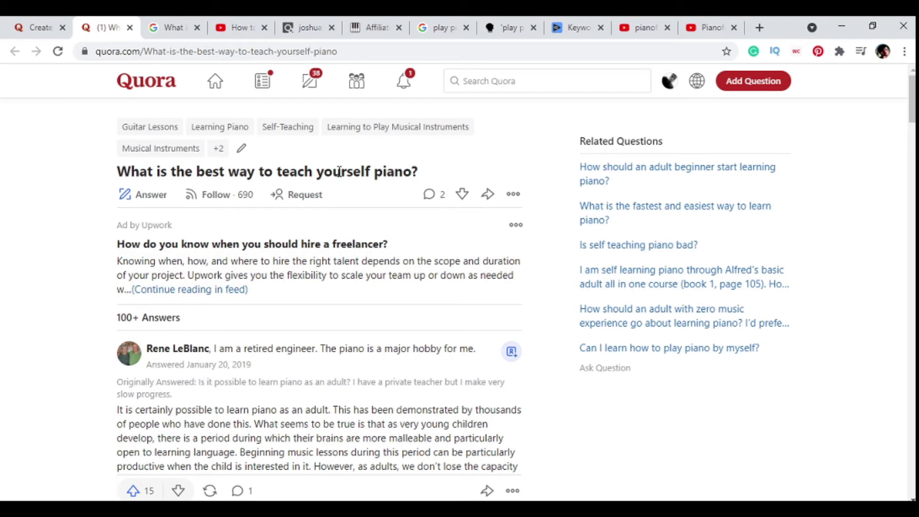
Step: Examine the Google results for "What is the best way to teach yourself piano", covering the featured snippet, ranking pages, videos and related searches
left_click(159, 36)
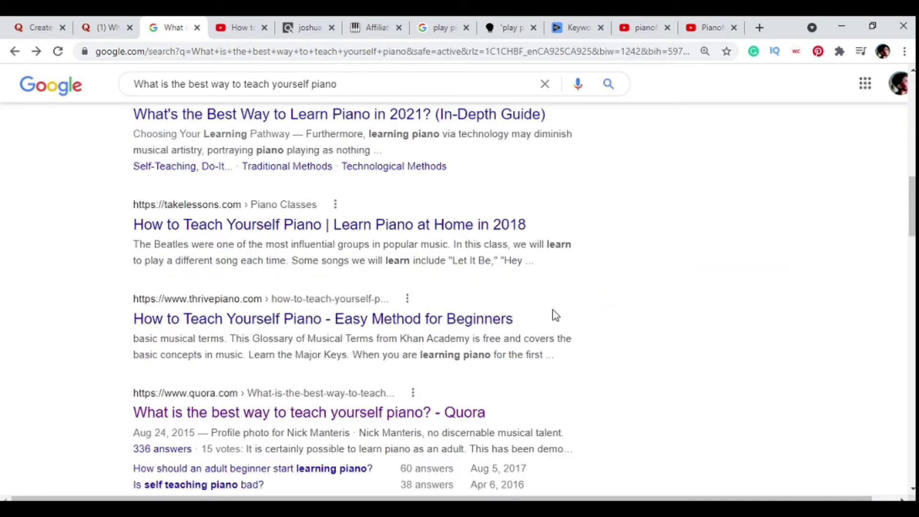
scroll(554, 314, "down", 5)
scroll(686, 333, "down", 15)
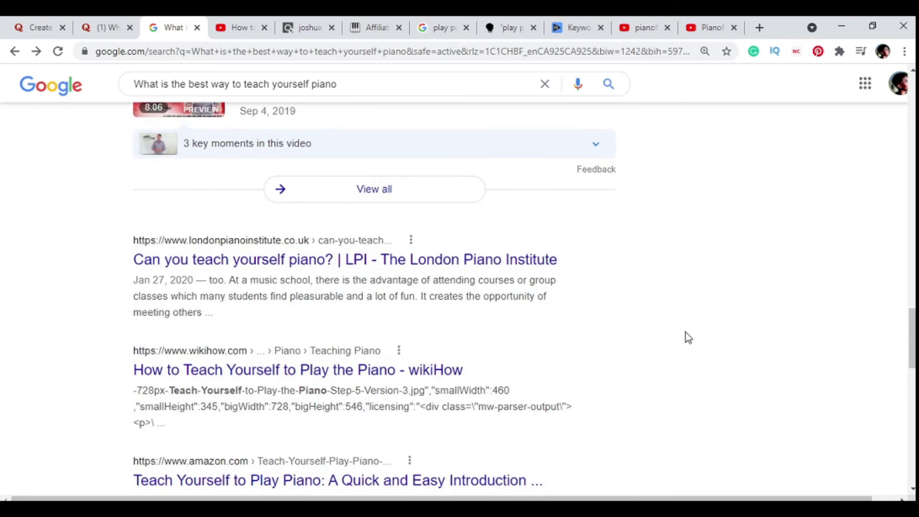
scroll(686, 332, "up", 15)
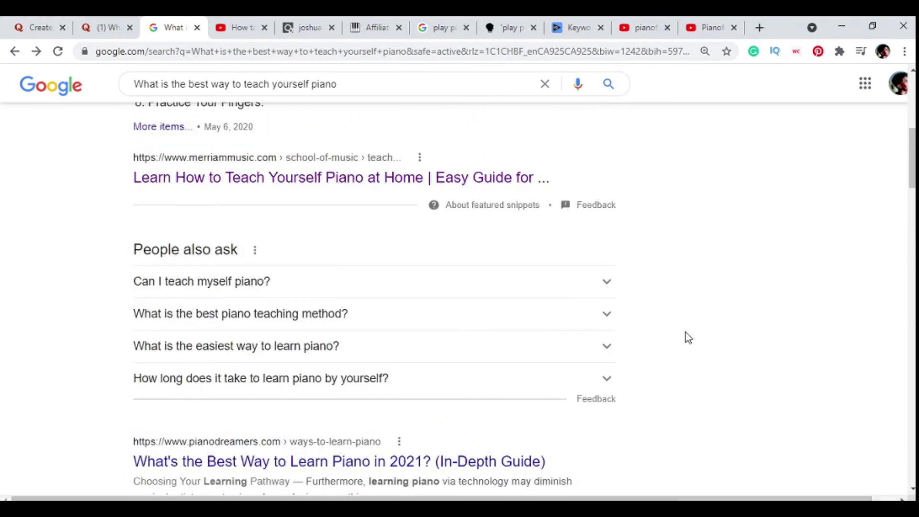
scroll(686, 332, "up", 1)
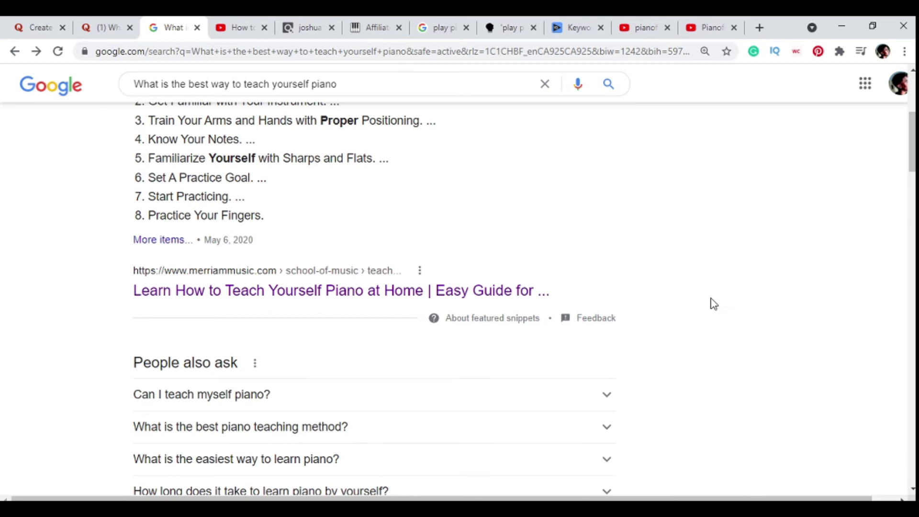
scroll(712, 304, "down", 10)
scroll(719, 282, "down", 7)
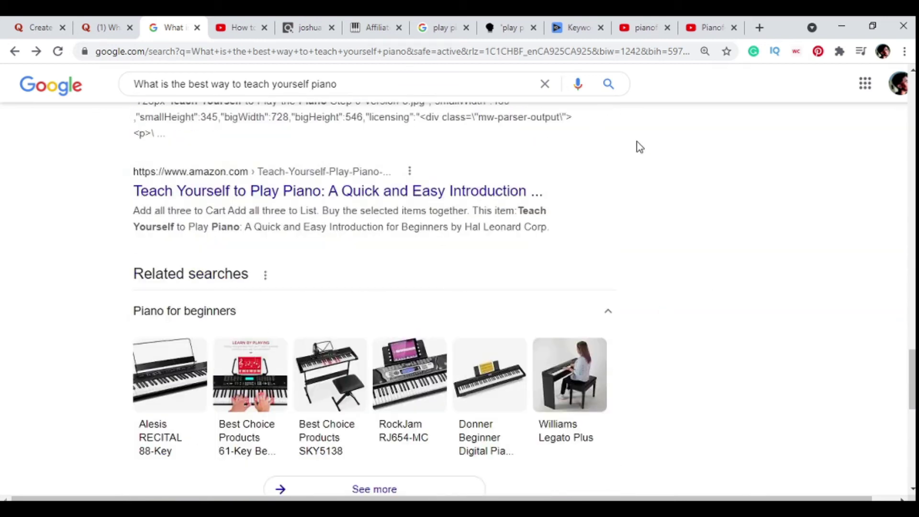
scroll(636, 147, "up", 5)
scroll(579, 242, "up", 5)
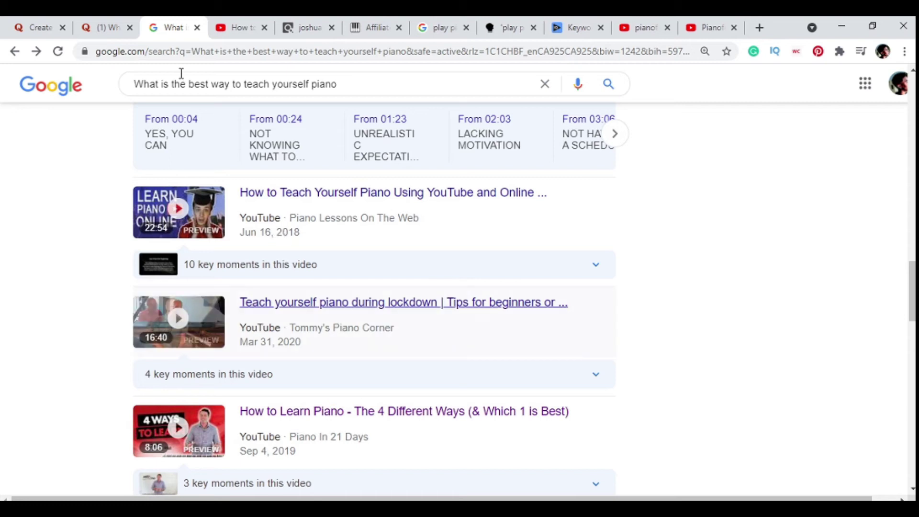
Step: Open the YouTube video "How to Learn Piano - The 4 Different Ways (& Which 1 is Best)" and check its description links
left_click(235, 26)
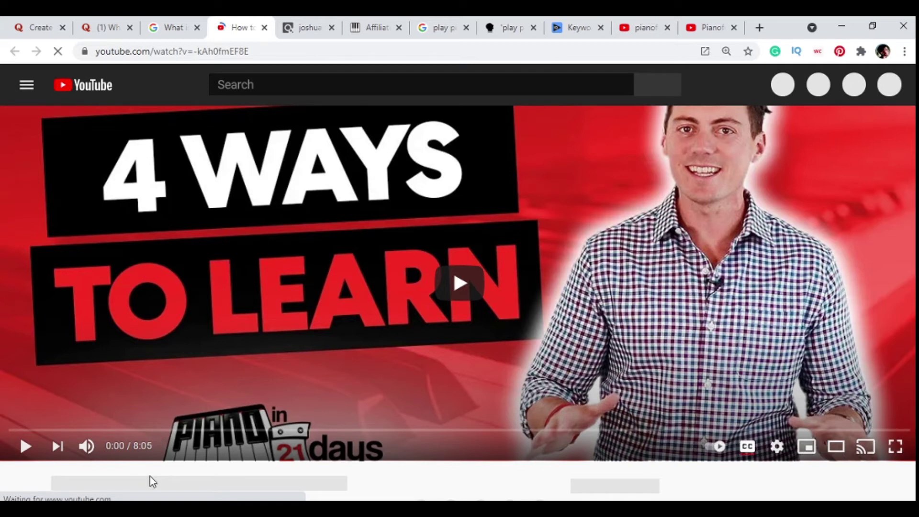
scroll(153, 481, "down", 4)
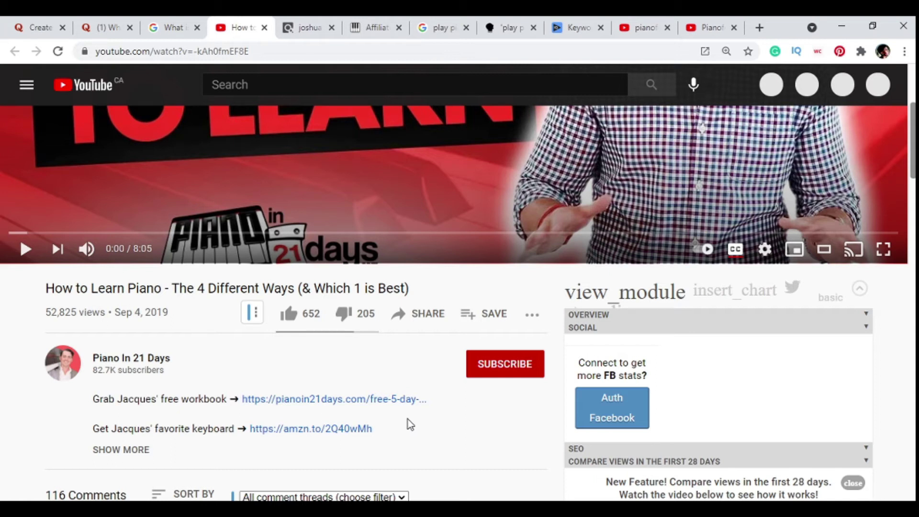
scroll(408, 419, "down", 1)
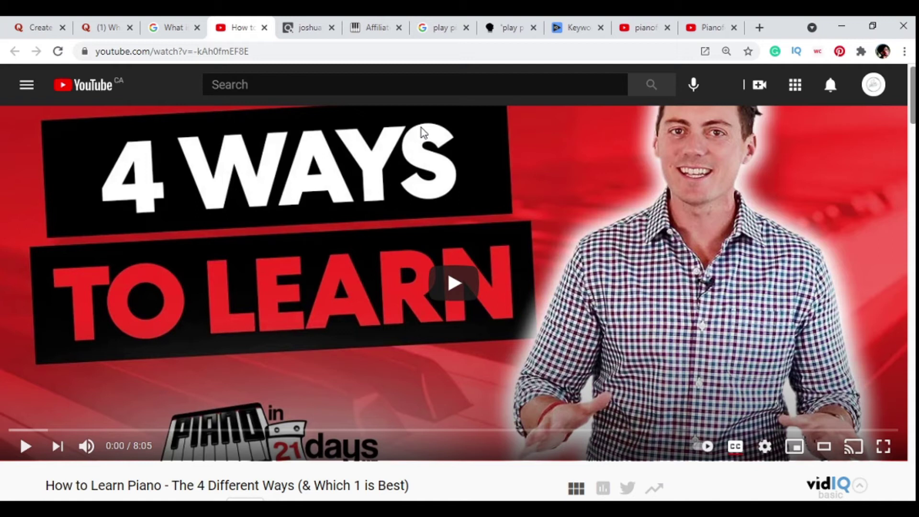
Step: Show the AnswerThePublic "play piano" questions as a data list and read through the groups from "are" to "will"
left_click(490, 26)
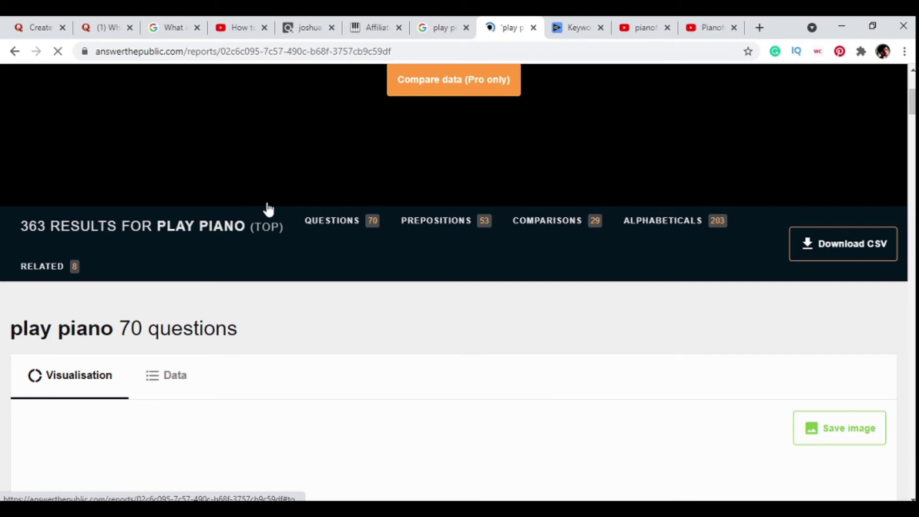
scroll(440, 226, "down", 3)
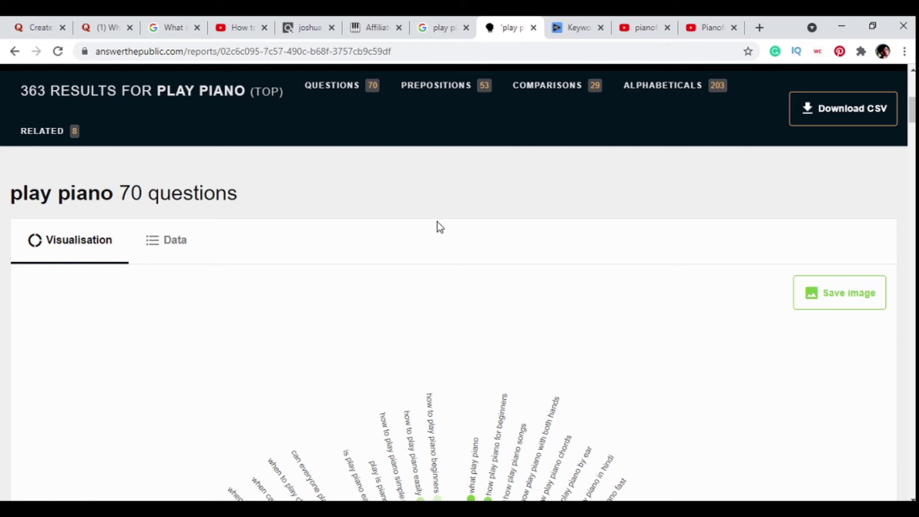
left_click(168, 240)
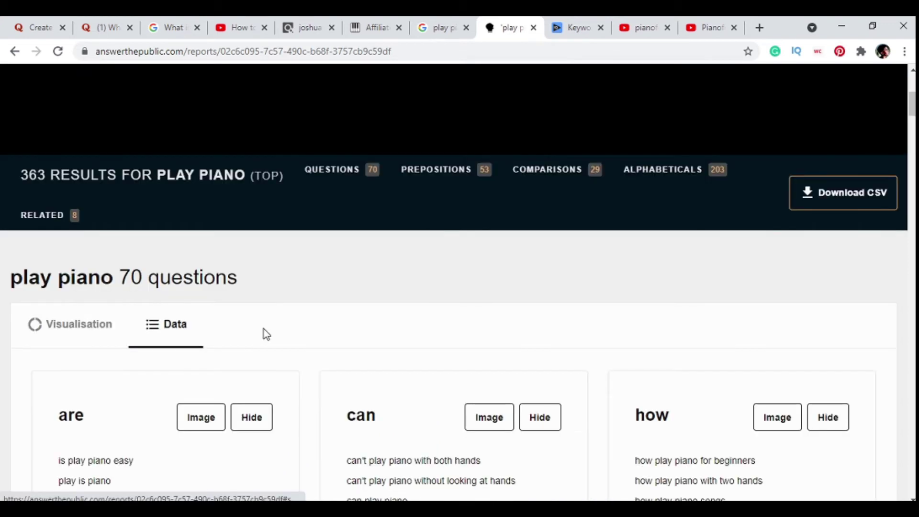
scroll(266, 334, "down", 6)
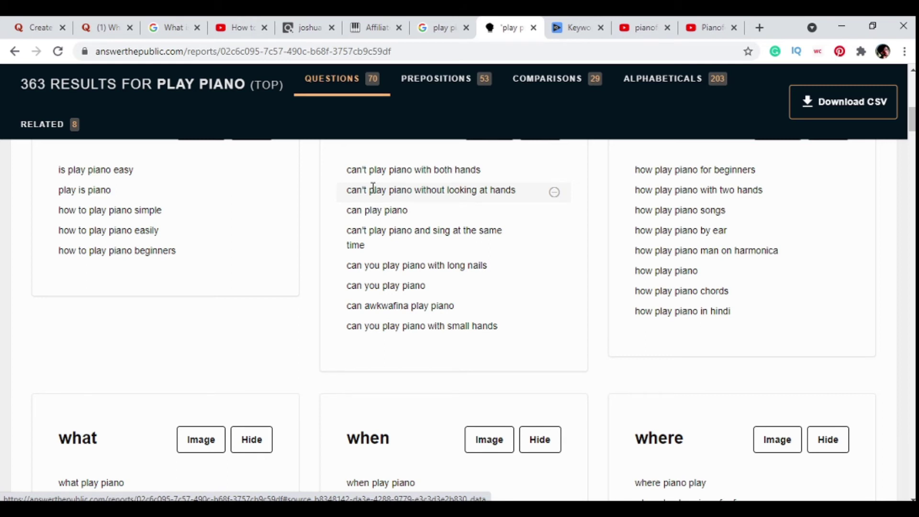
scroll(342, 215, "down", 6)
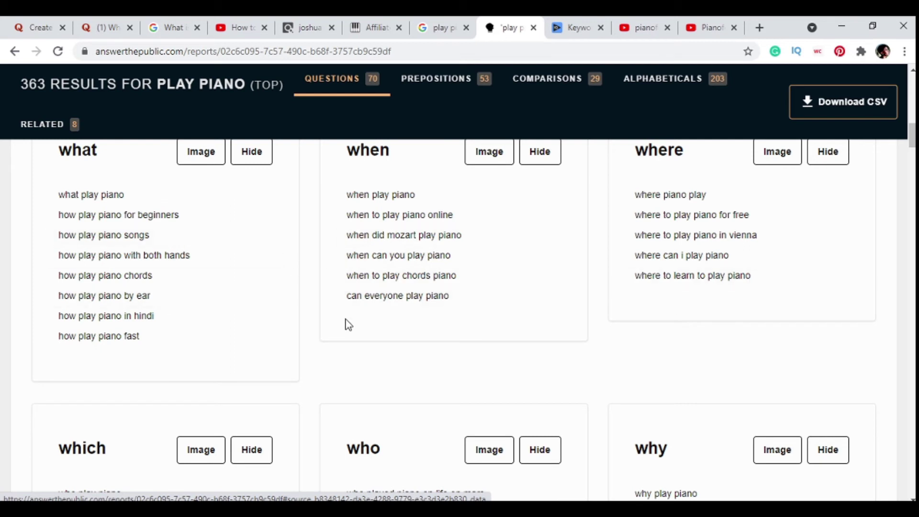
scroll(350, 321, "down", 9)
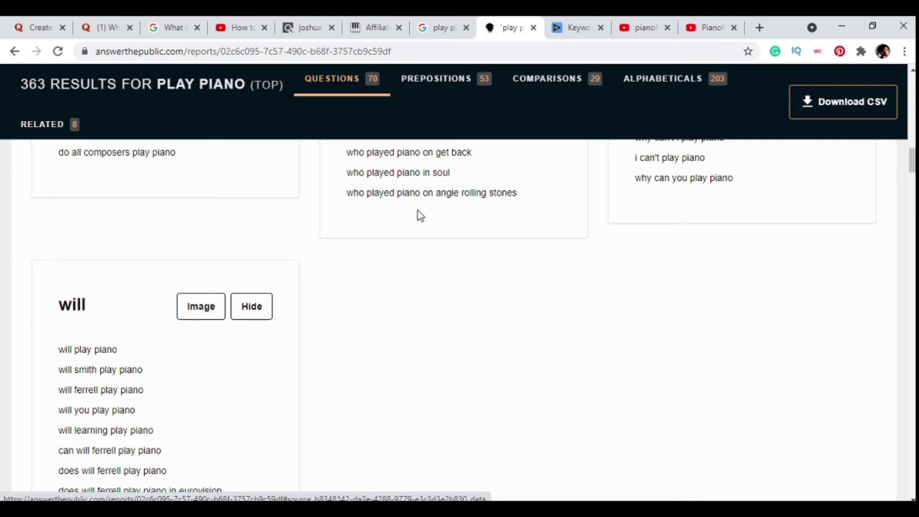
scroll(486, 318, "down", 5)
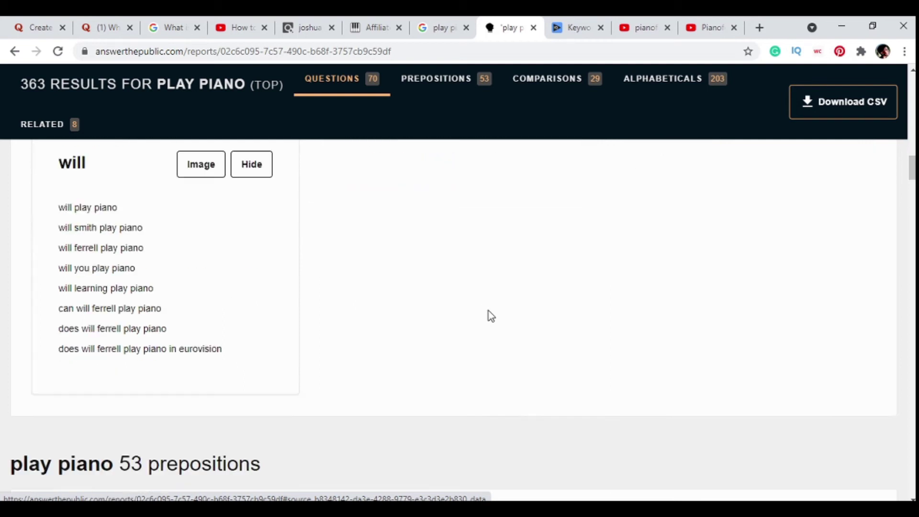
Step: Show the "play piano" prepositions as a data list in AnswerThePublic and review the "can", "for" and "is" groups
scroll(248, 289, "down", 10)
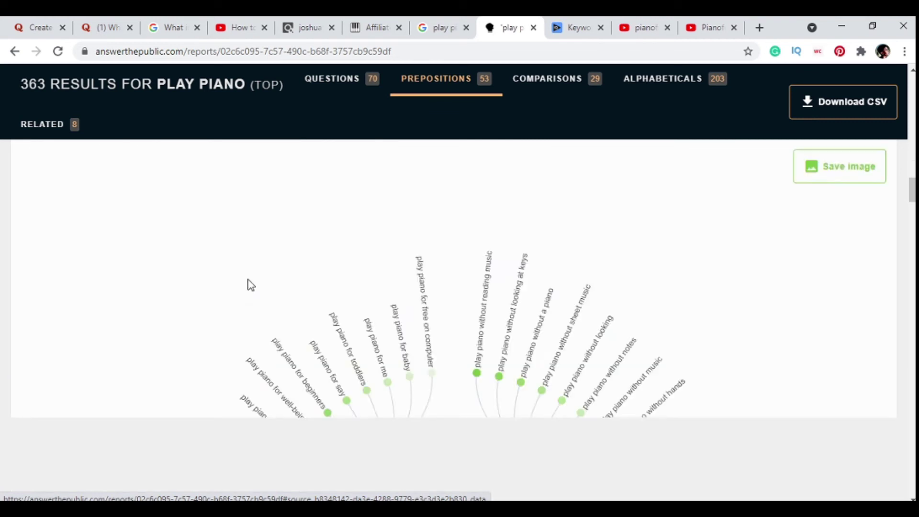
scroll(226, 283, "up", 5)
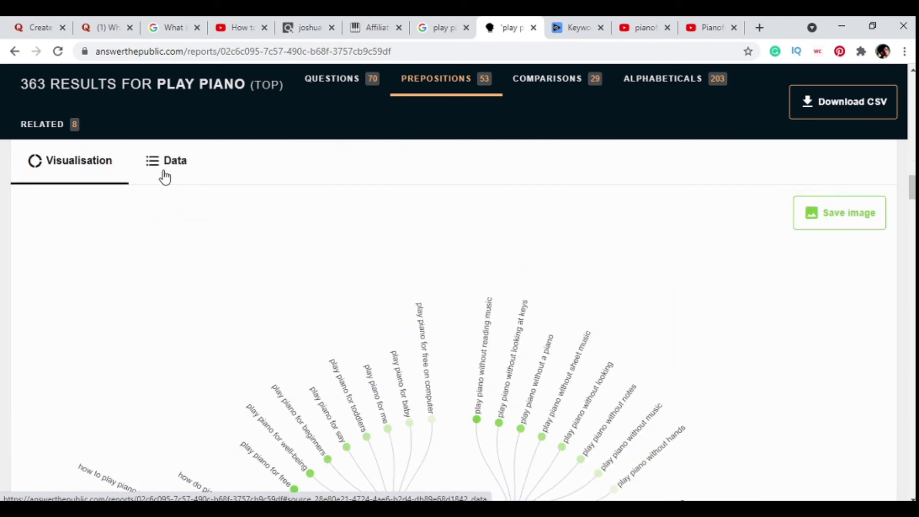
left_click(164, 175)
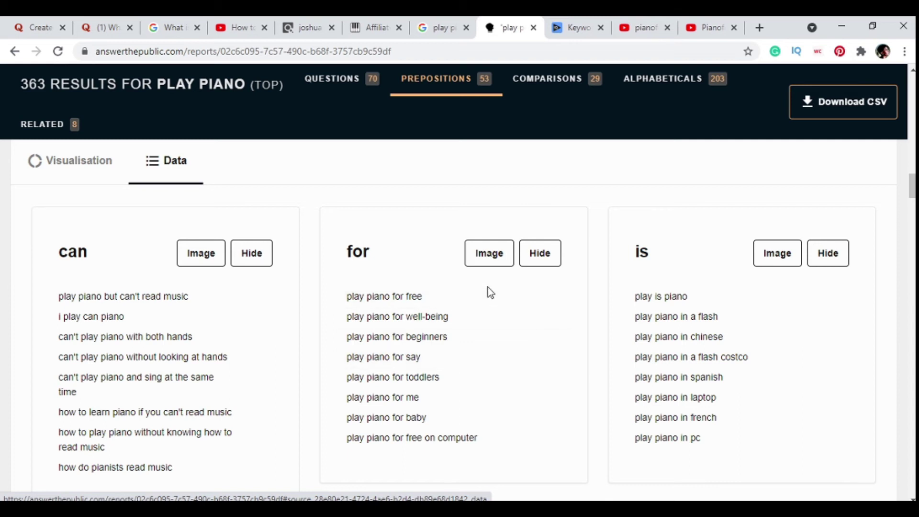
Step: Check the vidIQ keyword data for "pianoforall" and review the YouTube results for that term, including video views, channels and tags
left_click(578, 25)
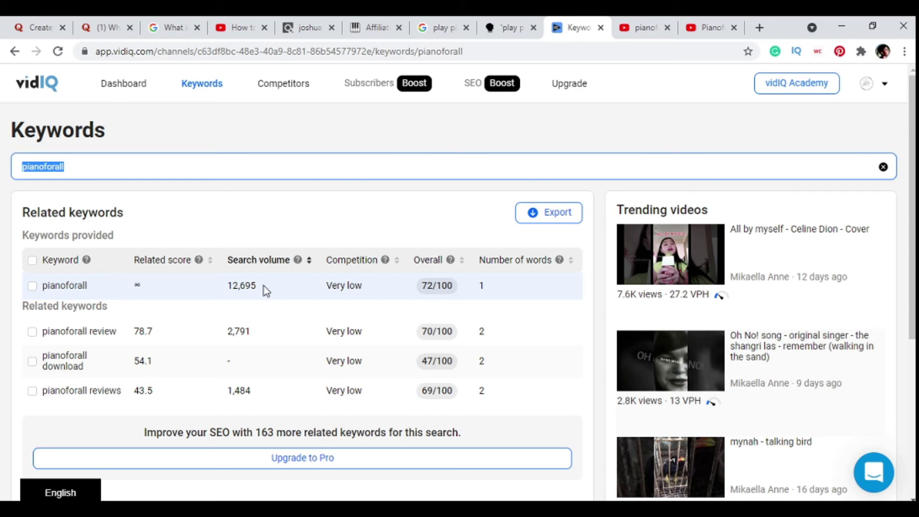
left_click(634, 25)
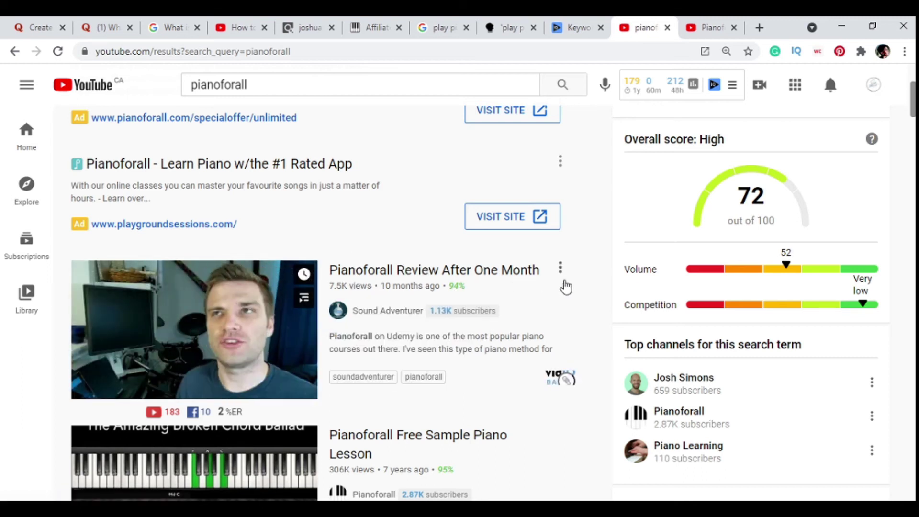
scroll(566, 287, "down", 4)
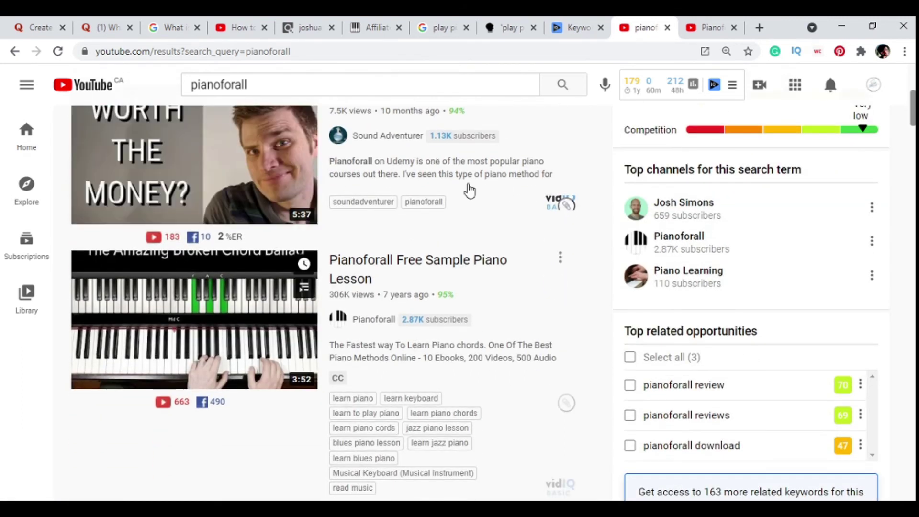
scroll(469, 161, "up", 1)
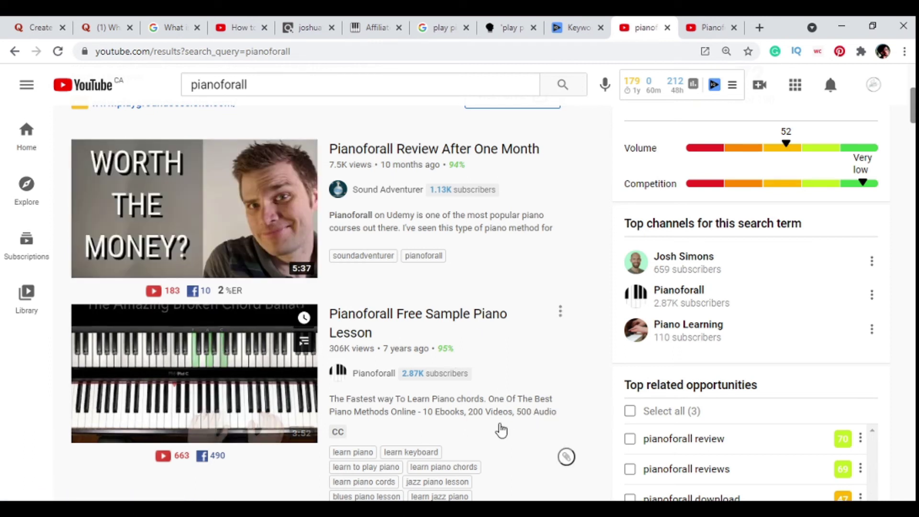
scroll(498, 421, "down", 5)
scroll(477, 382, "down", 4)
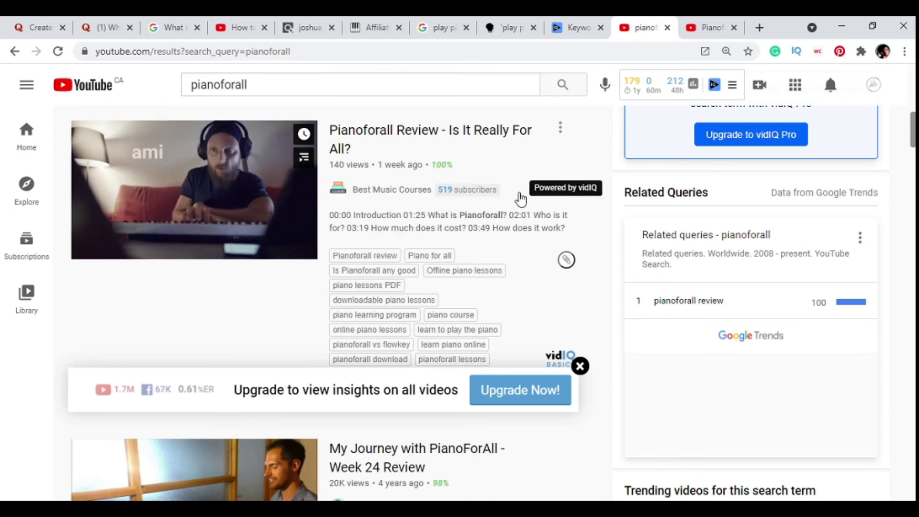
scroll(519, 200, "down", 2)
scroll(478, 155, "up", 3)
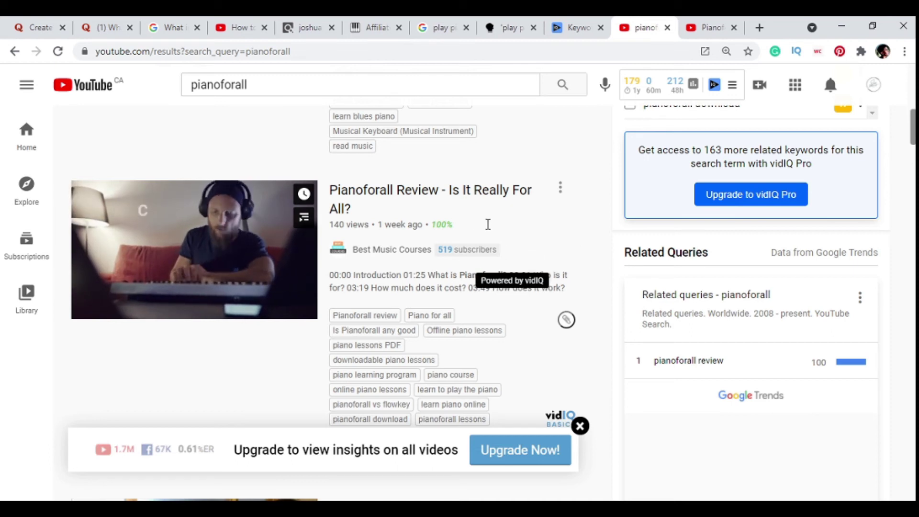
mouse_move(441, 225)
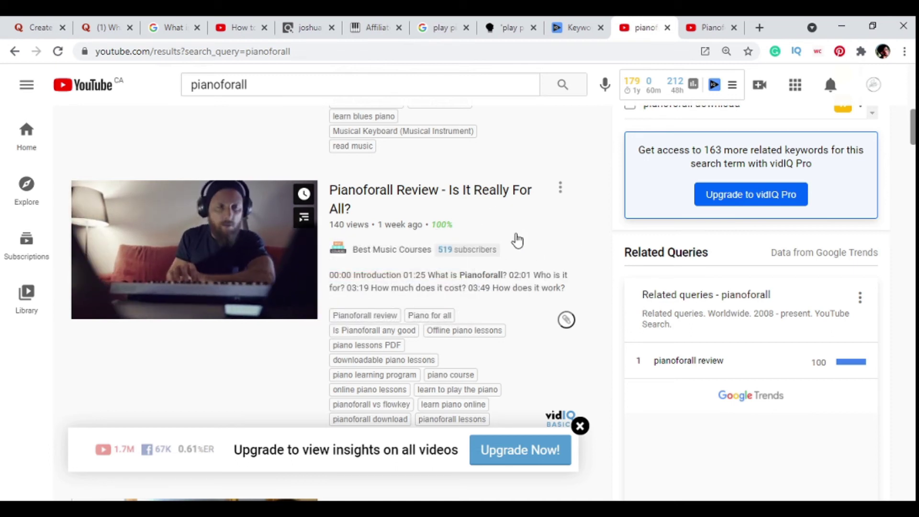
Step: Return to the Pianoforall affiliate program page and look over its keyword and Google Ads guidance and list of promotional resources
left_click(369, 28)
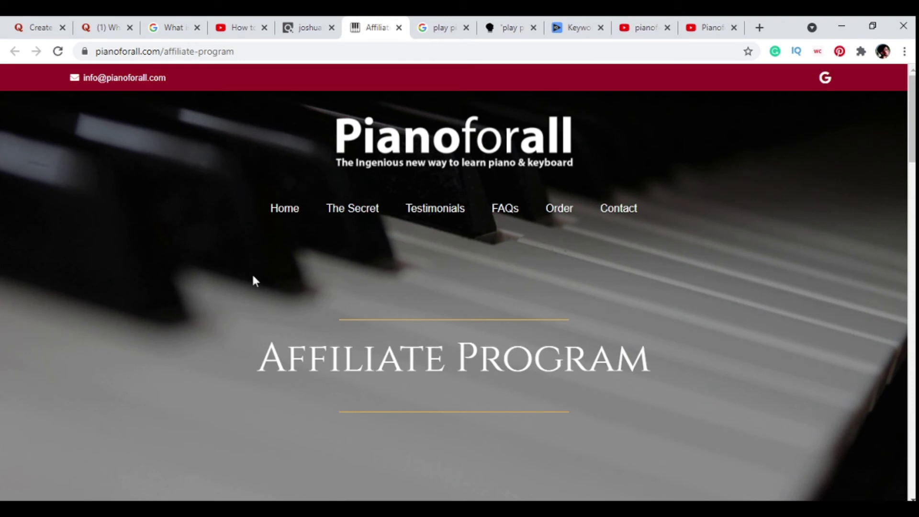
scroll(266, 301, "down", 10)
scroll(268, 290, "down", 1)
scroll(154, 145, "up", 15)
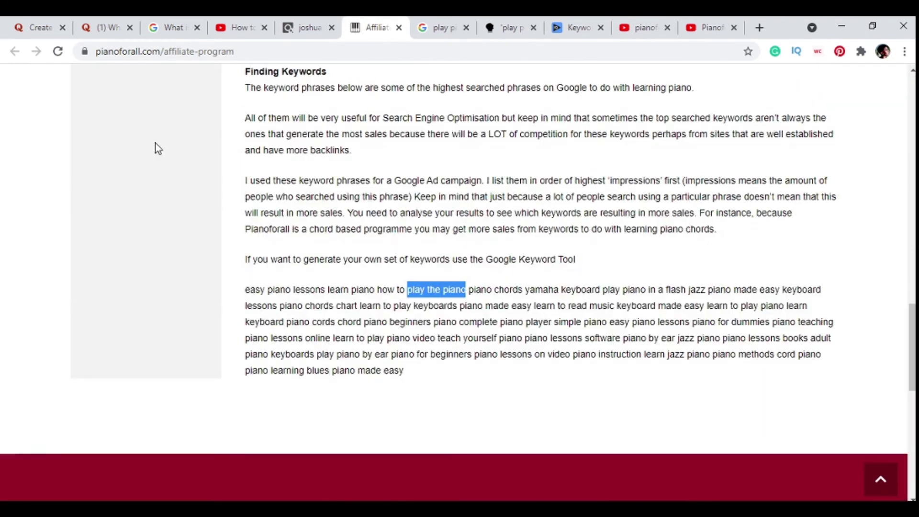
scroll(110, 321, "up", 5)
scroll(111, 317, "up", 6)
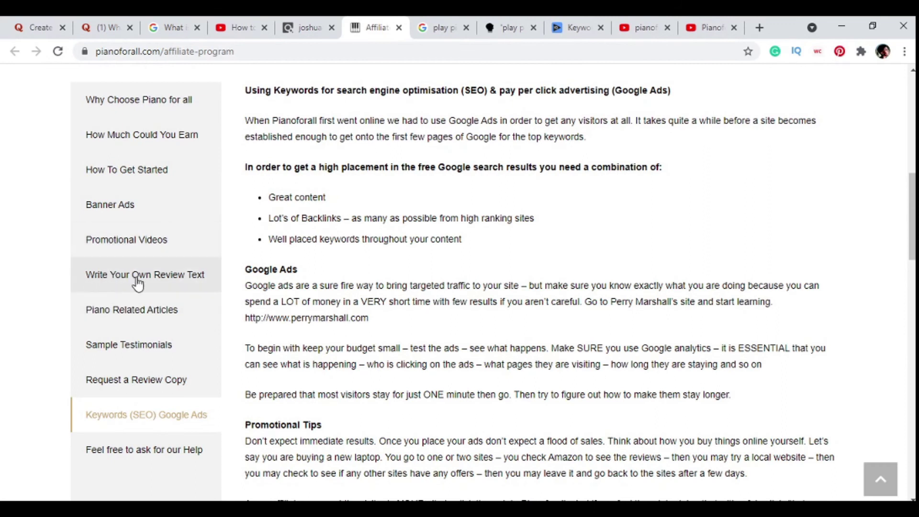
Step: Open the affiliate program's Request a Review Copy section and read how affiliates can obtain the course download
scroll(111, 330, "down", 4)
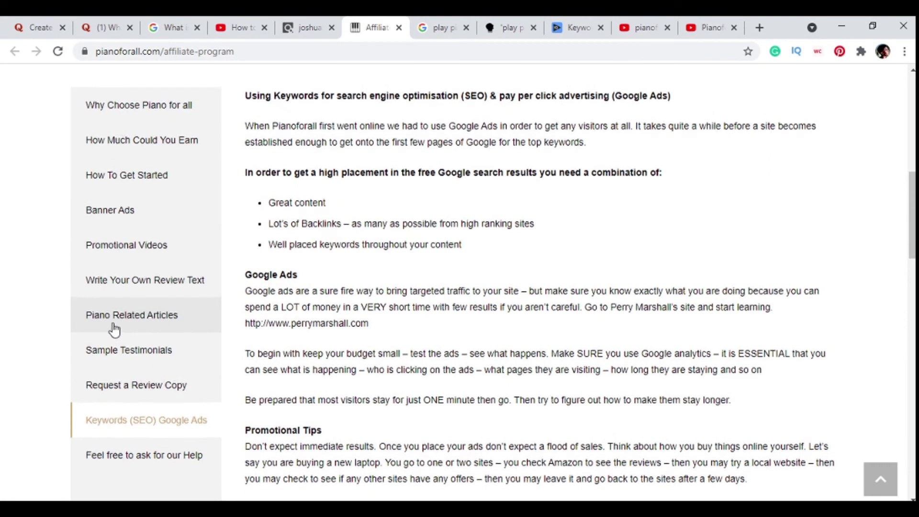
scroll(108, 261, "up", 2)
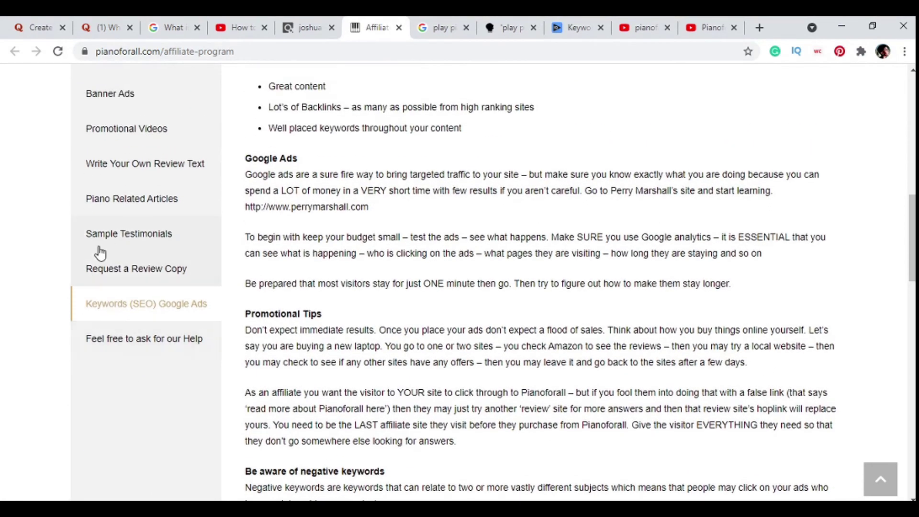
left_click(137, 271)
scroll(407, 277, "up", 1)
scroll(425, 287, "up", 2)
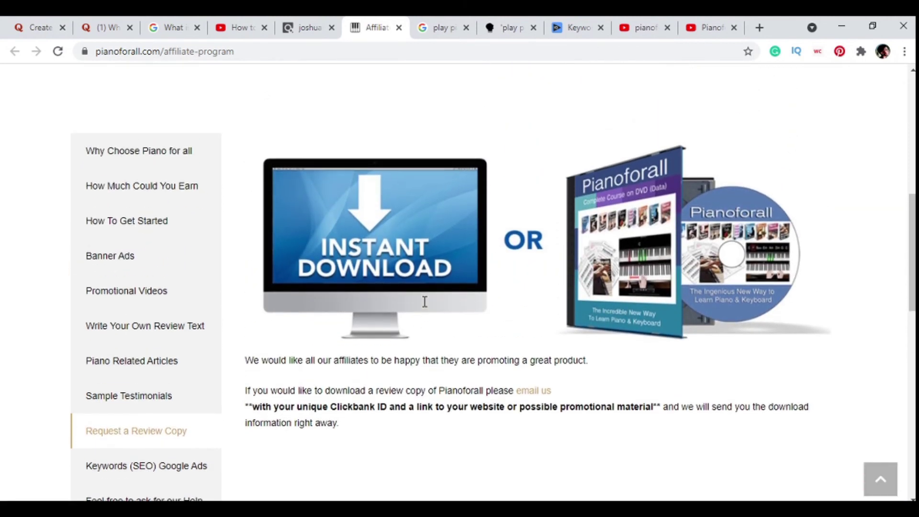
scroll(404, 386, "up", 1)
scroll(463, 386, "down", 2)
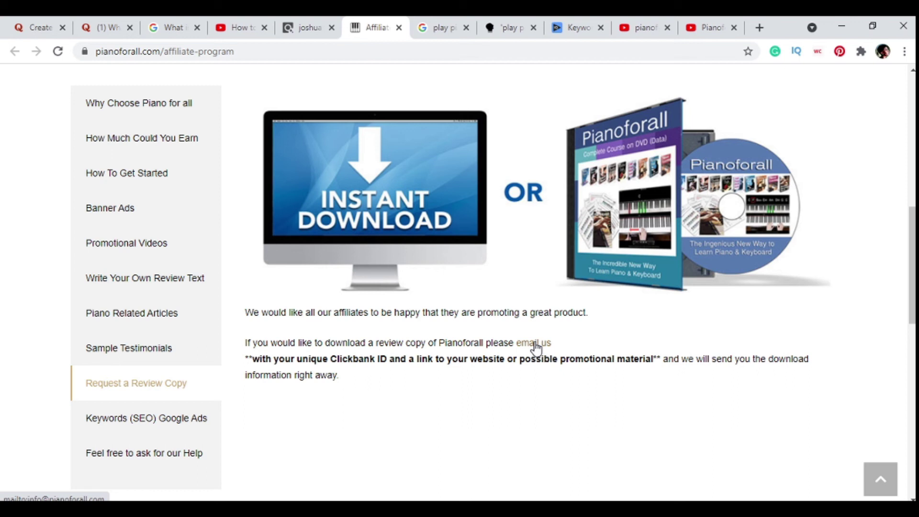
scroll(535, 348, "up", 5)
scroll(535, 346, "up", 5)
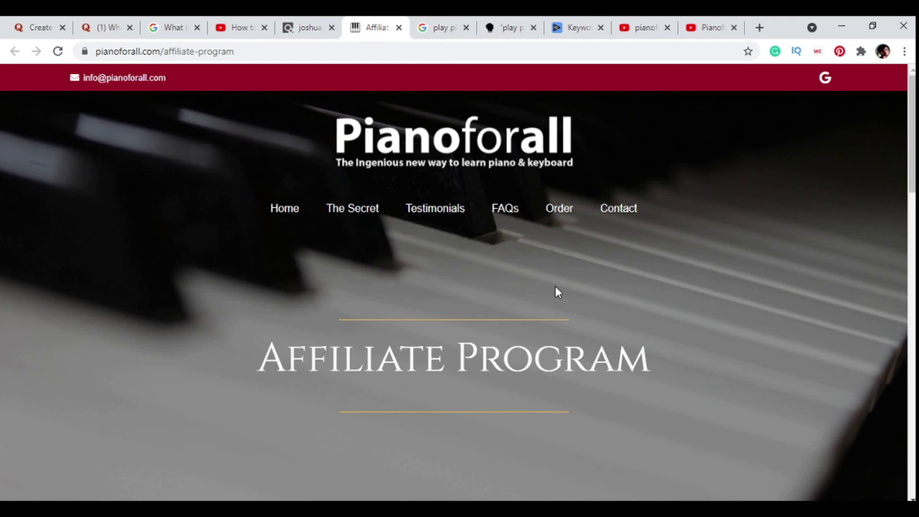
Step: Go back to the YouTube results for "pianoforall" and compare the review videos' views, subscribers and tags
left_click(646, 23)
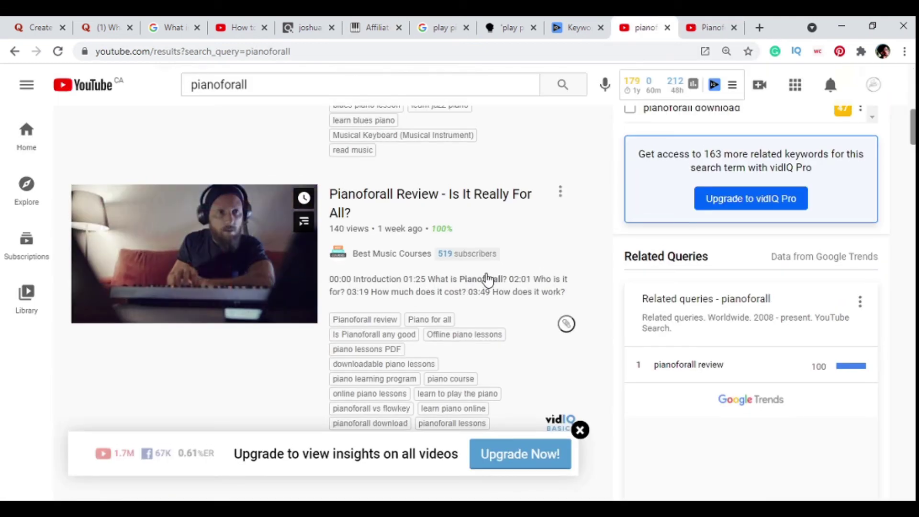
scroll(487, 280, "up", 6)
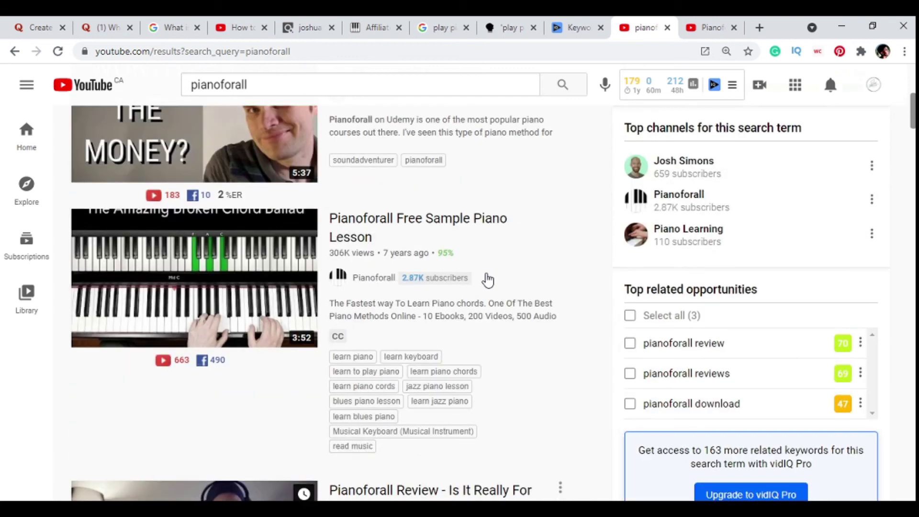
scroll(487, 281, "down", 1)
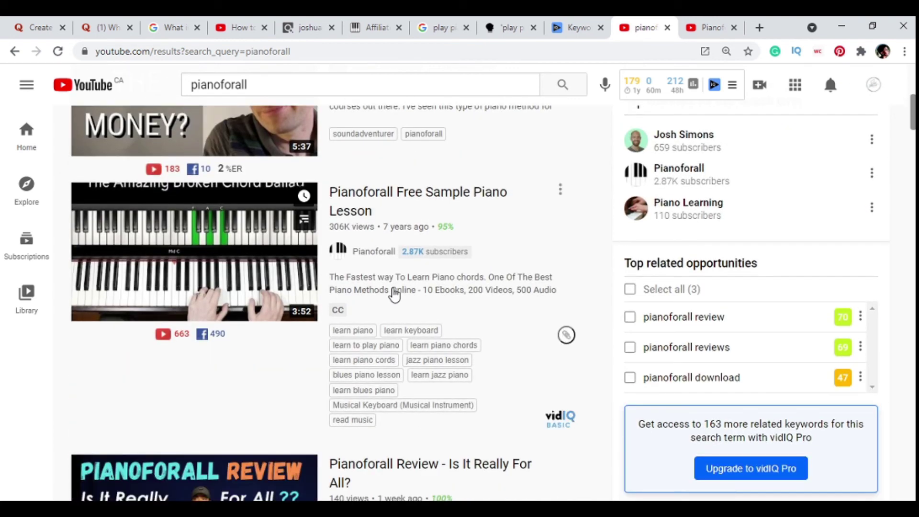
scroll(395, 295, "up", 4)
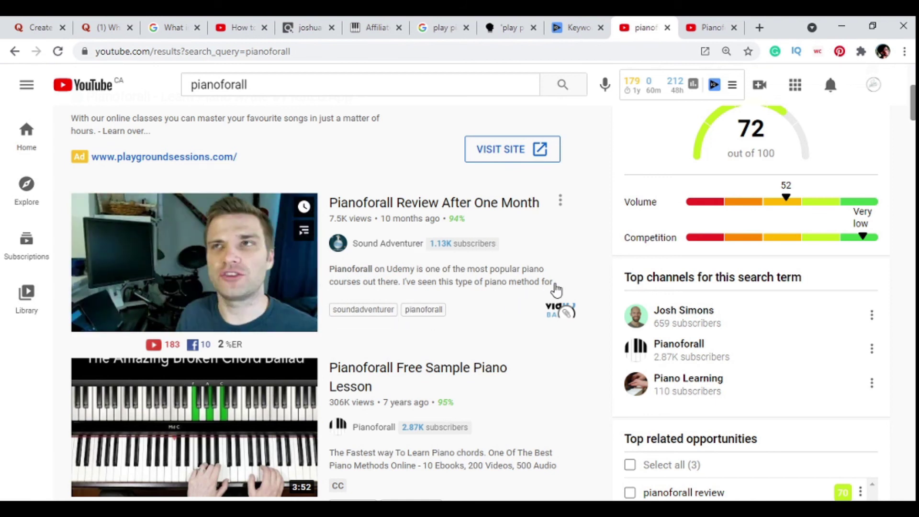
scroll(557, 287, "down", 4)
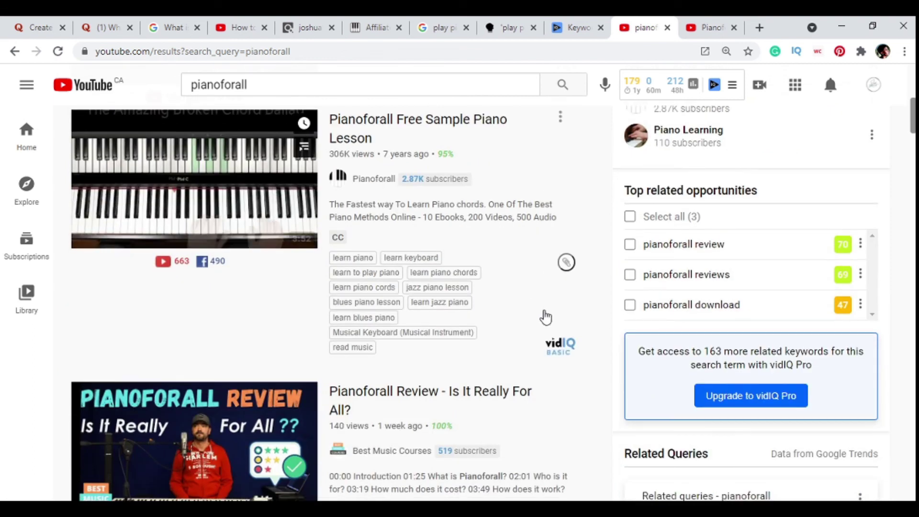
scroll(546, 316, "down", 4)
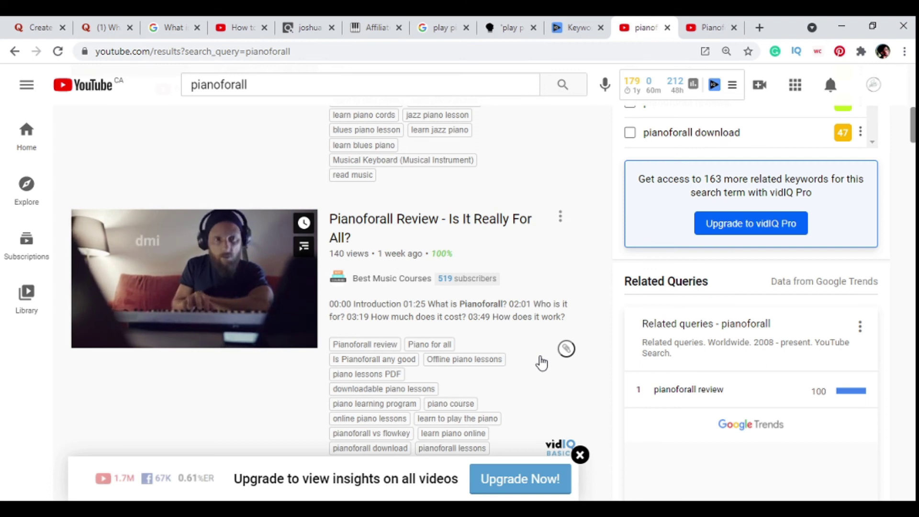
scroll(542, 362, "down", 5)
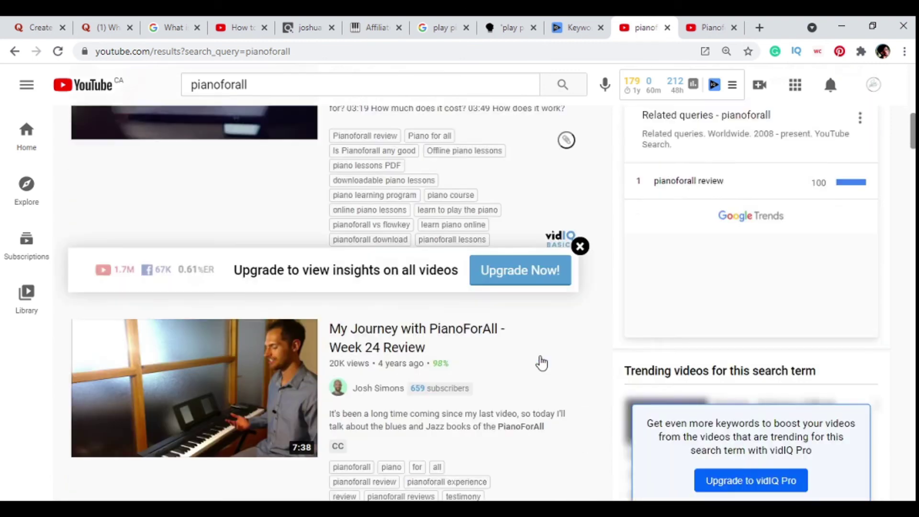
Step: Extend the YouTube query to "pianoforall review", copy it, and search Google for the same phrase in a new tab
left_click(306, 85)
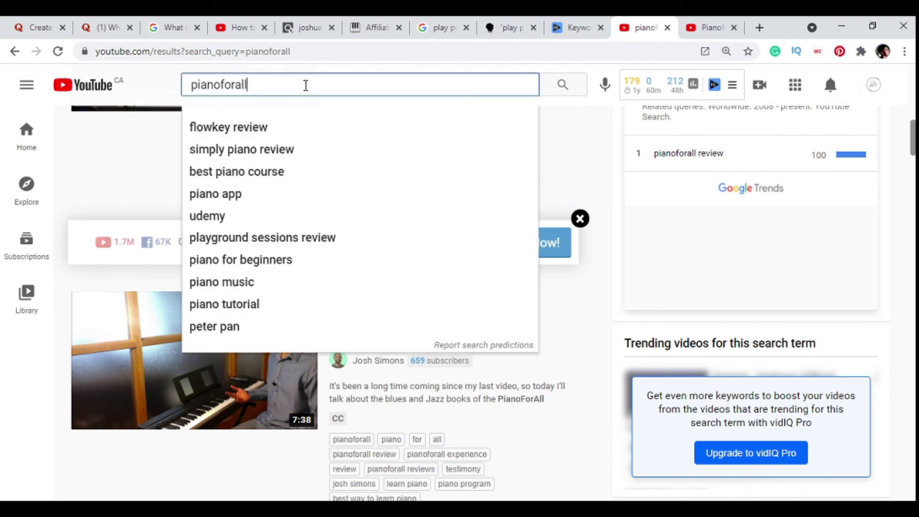
type("re")
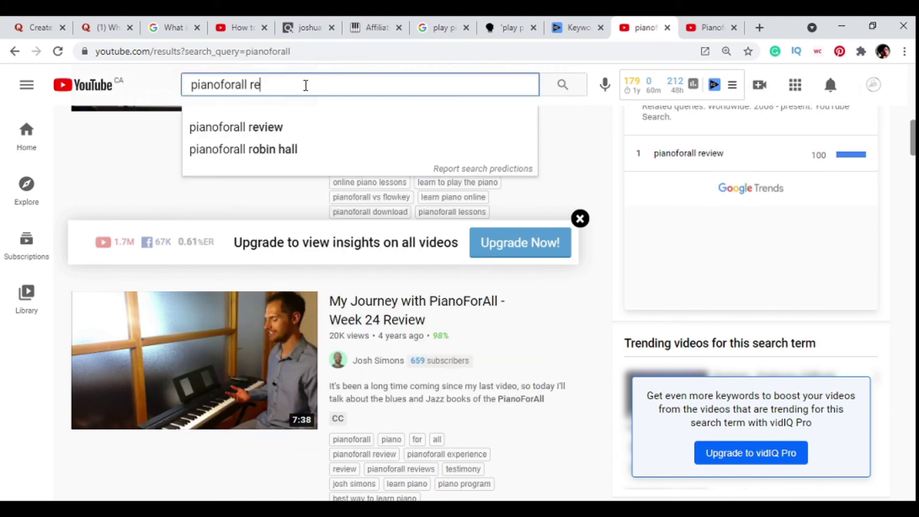
type("view")
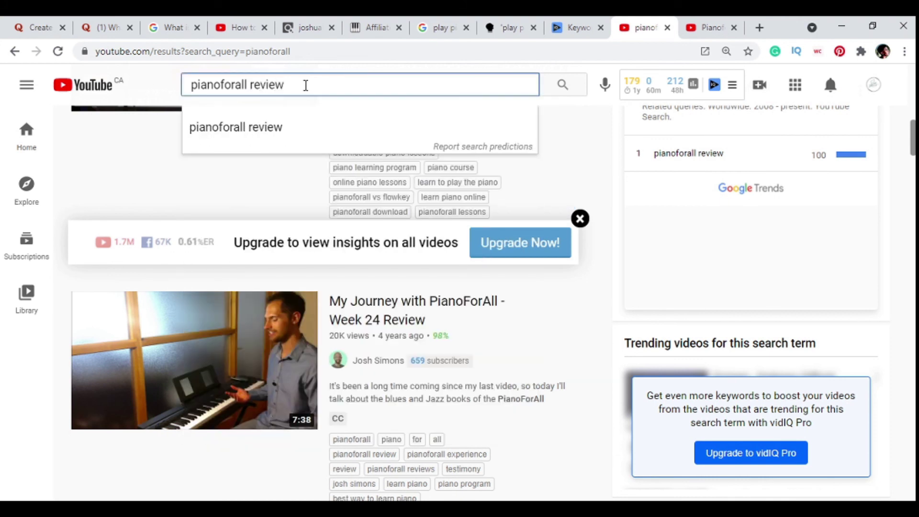
double_click(307, 85)
triple_click(306, 85)
key("ctrl+c")
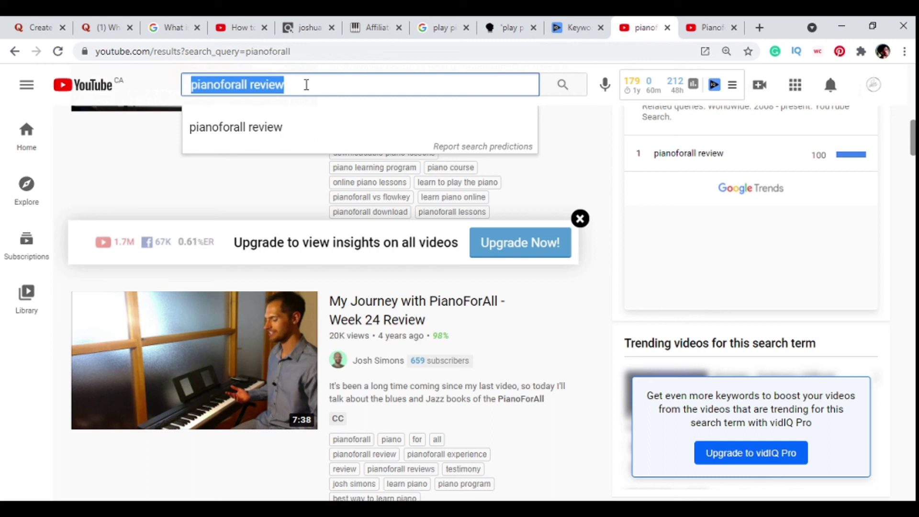
left_click(760, 28)
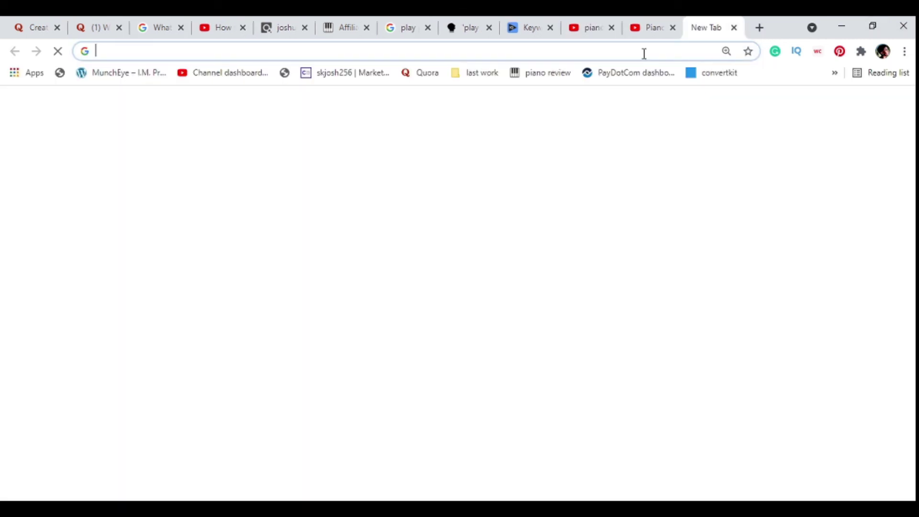
key("ctrl+v")
key("Return")
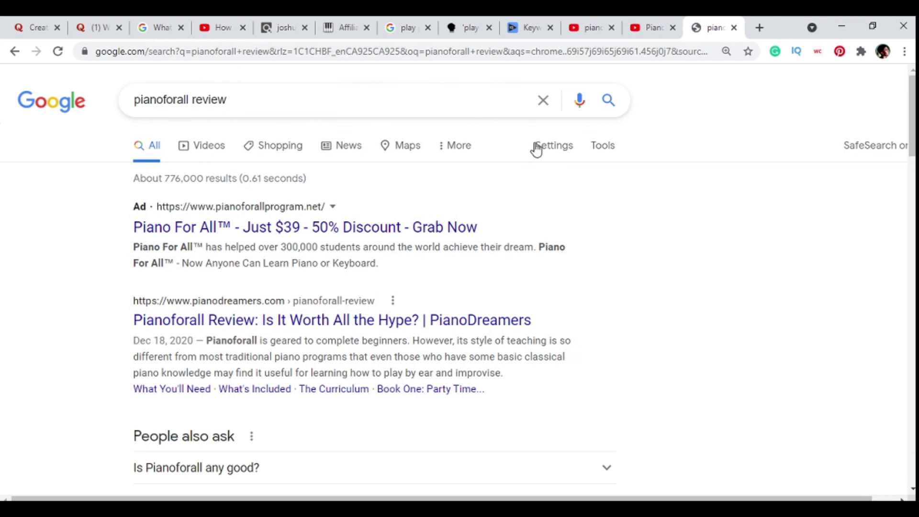
Step: Examine the Google results for "pianoforall review", covering ranking pages and videos, and highlight the PianoDreamers result's description
scroll(202, 262, "down", 2)
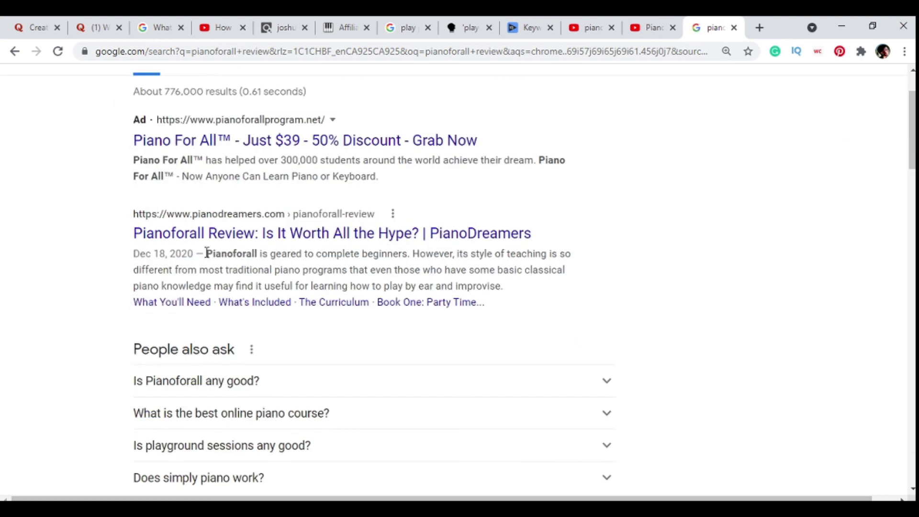
scroll(207, 252, "up", 1)
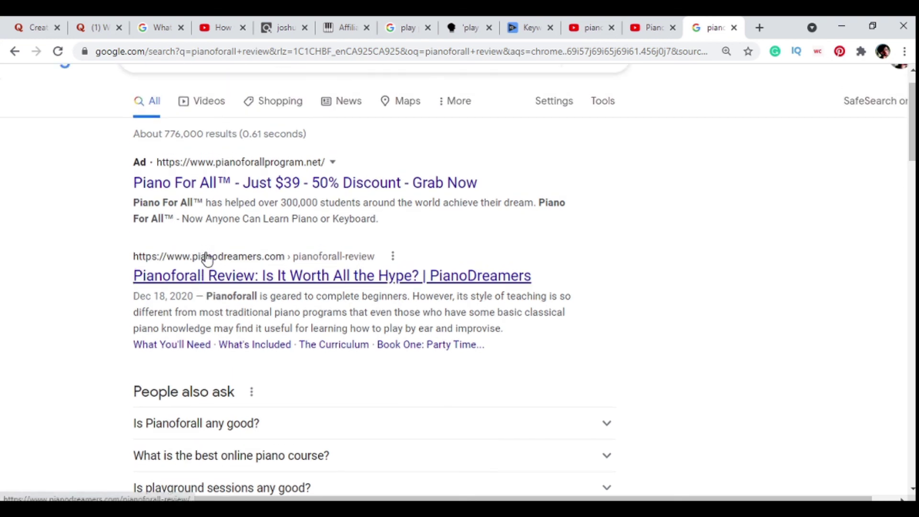
scroll(205, 257, "down", 4)
scroll(362, 298, "down", 15)
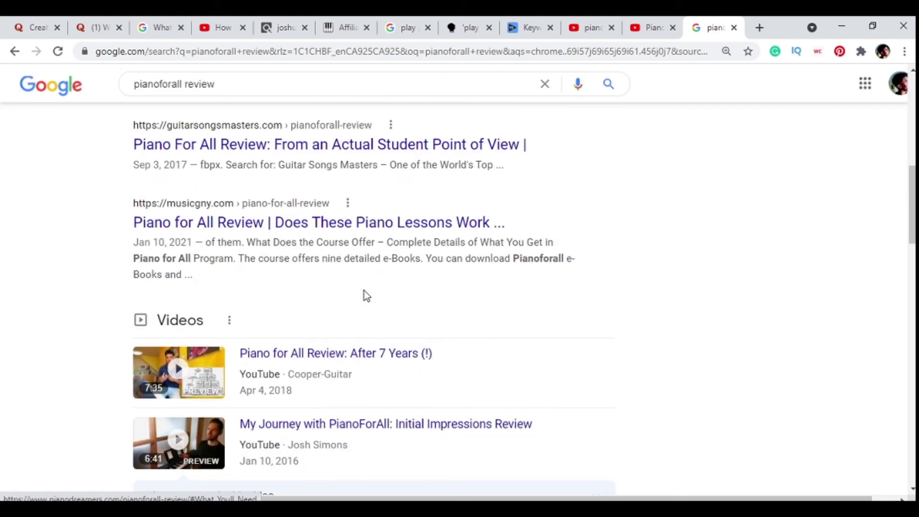
scroll(364, 293, "down", 2)
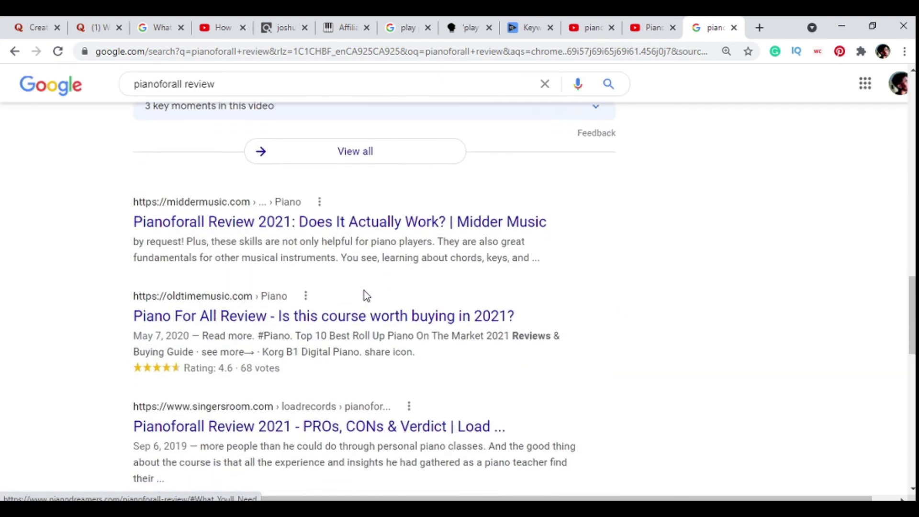
scroll(196, 344, "down", 5)
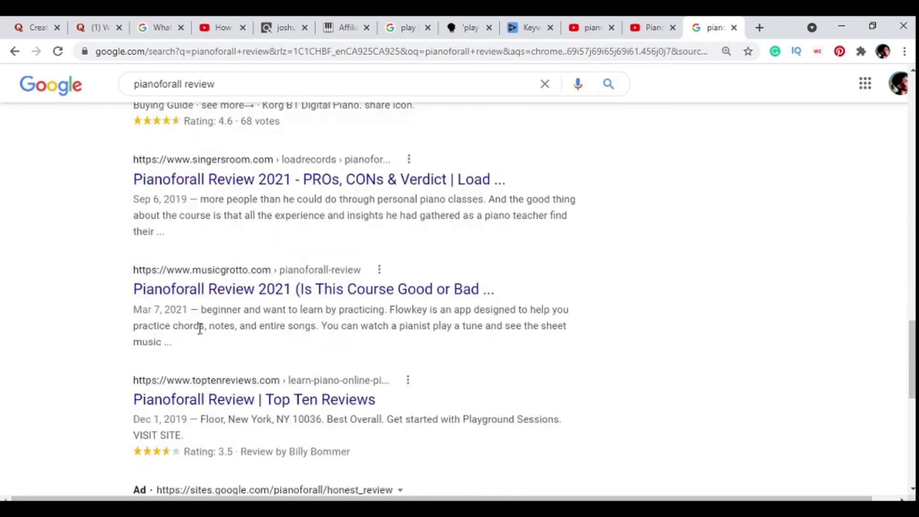
scroll(253, 306, "up", 20)
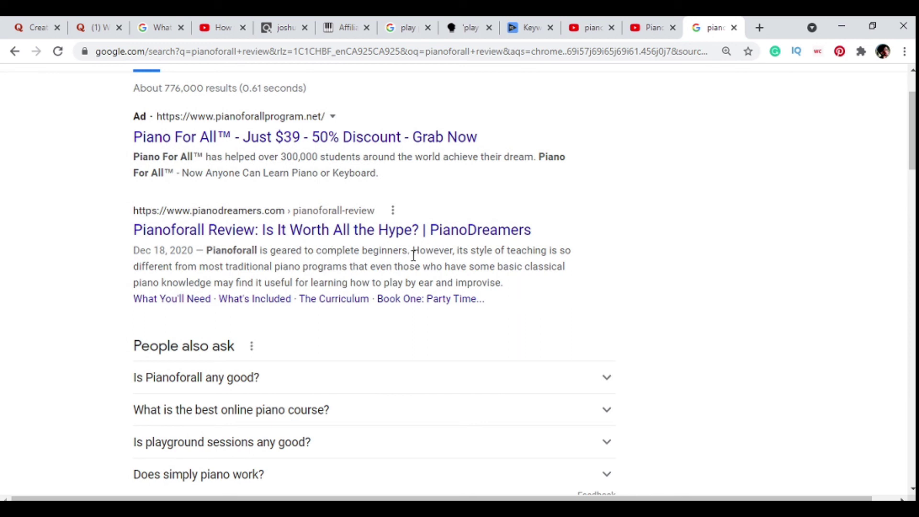
left_click_drag(508, 283, 209, 255)
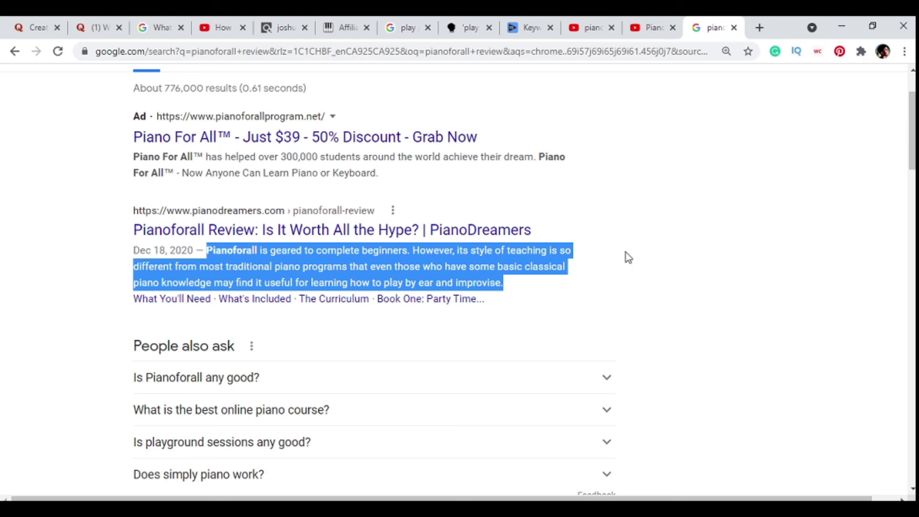
Step: Clear the text highlight and look through the remaining "pianoforall review" results down to the YouTube review videos
left_click(700, 257)
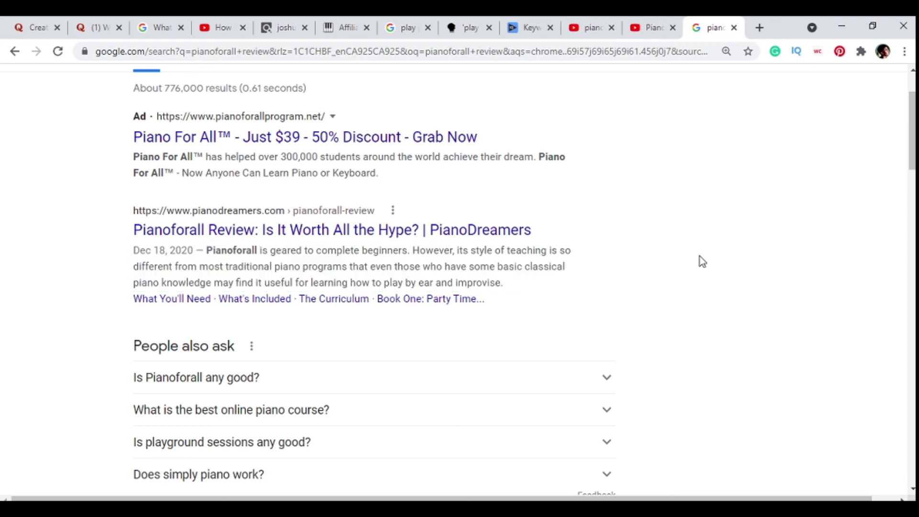
scroll(700, 257, "down", 10)
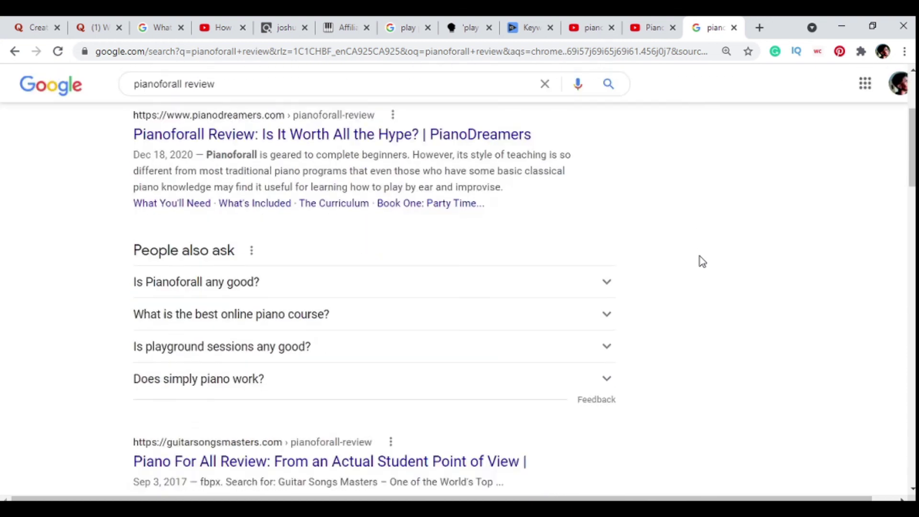
scroll(709, 250, "down", 4)
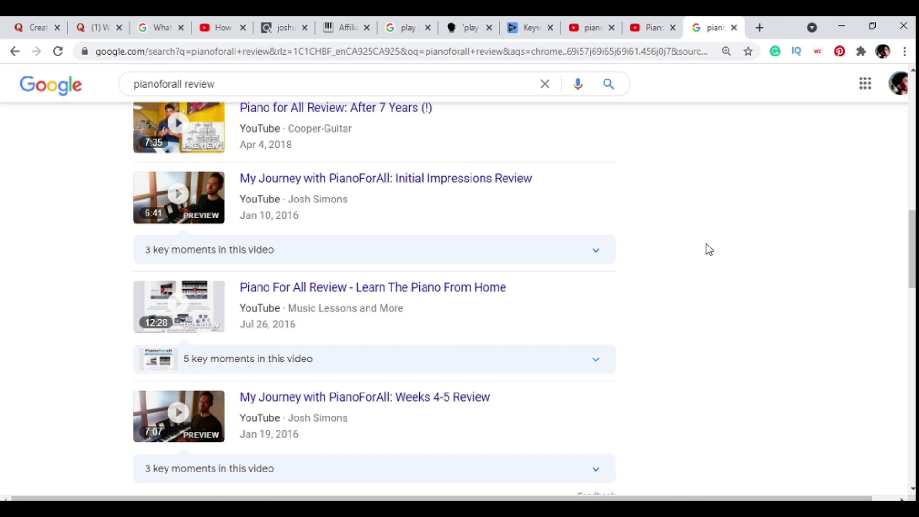
Step: Return to the open YouTube video "Pianoforall Review After One Month", read its description and affiliate links, and close the video
left_click(659, 28)
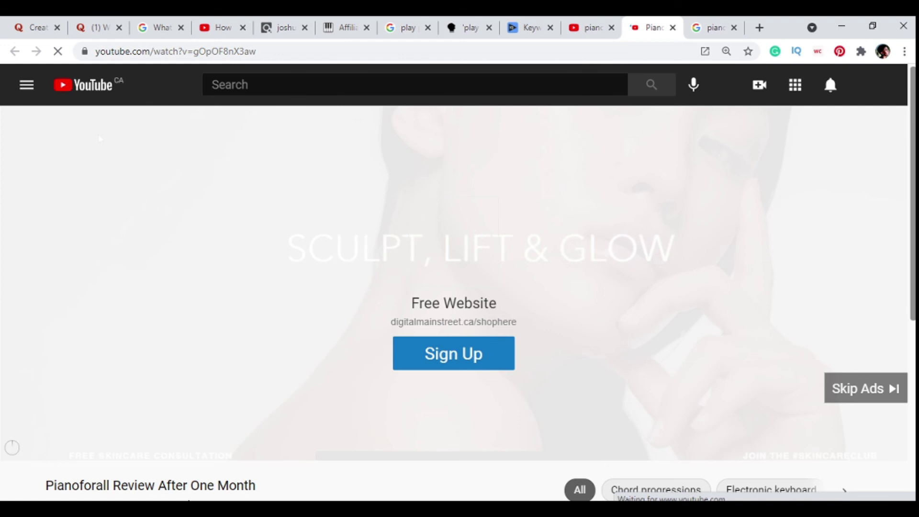
scroll(280, 310, "down", 8)
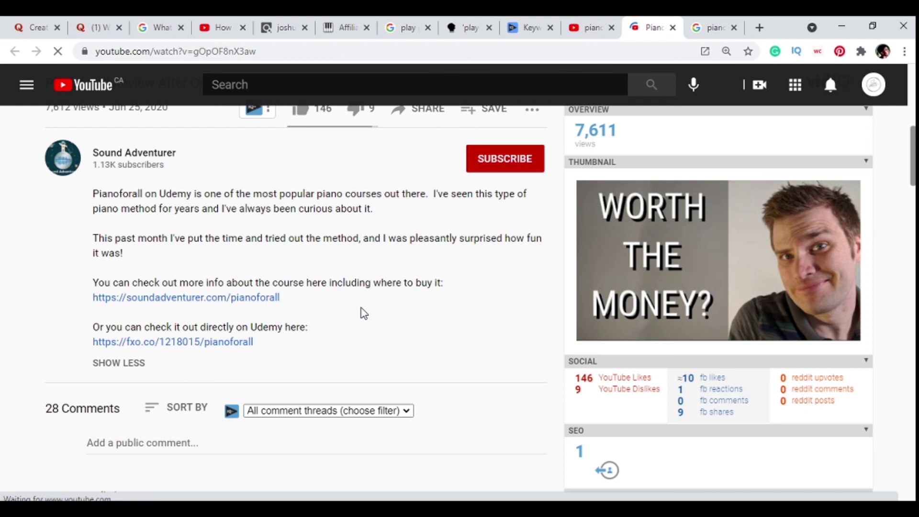
left_click(673, 27)
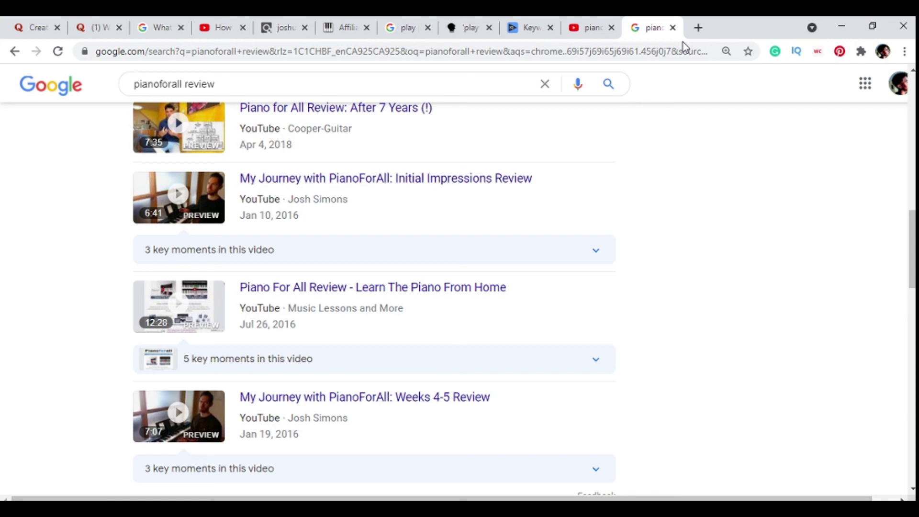